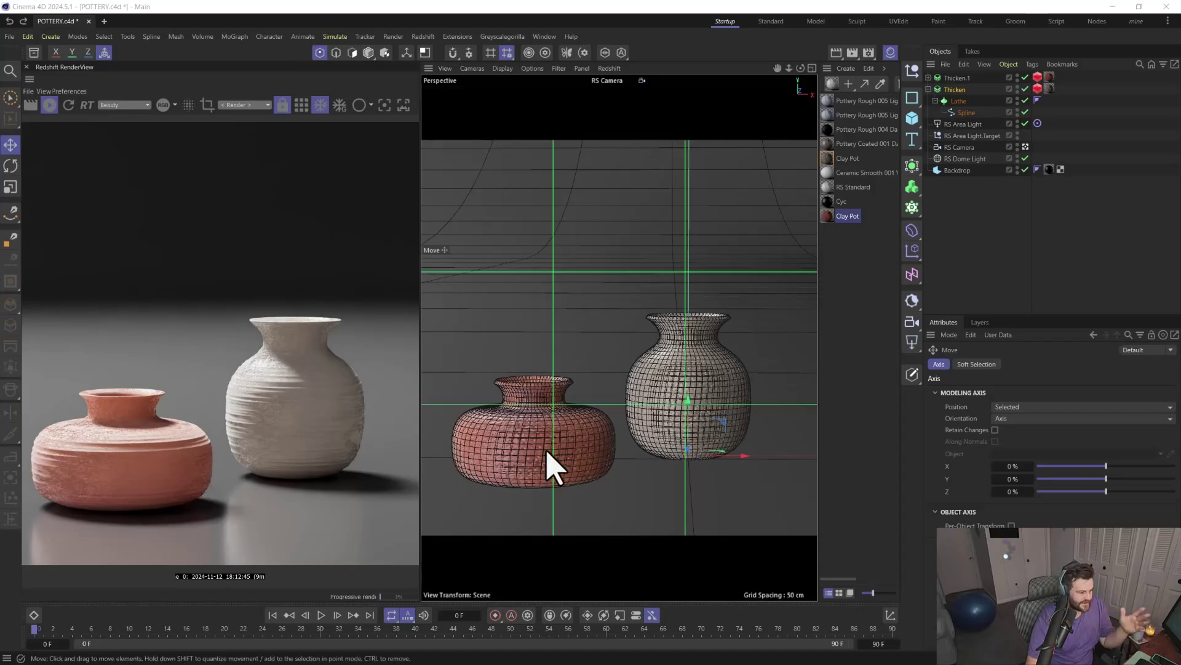
Reshape the taller pot by moving the shoulder point of the spline inside its Lathe
left_click(969, 113)
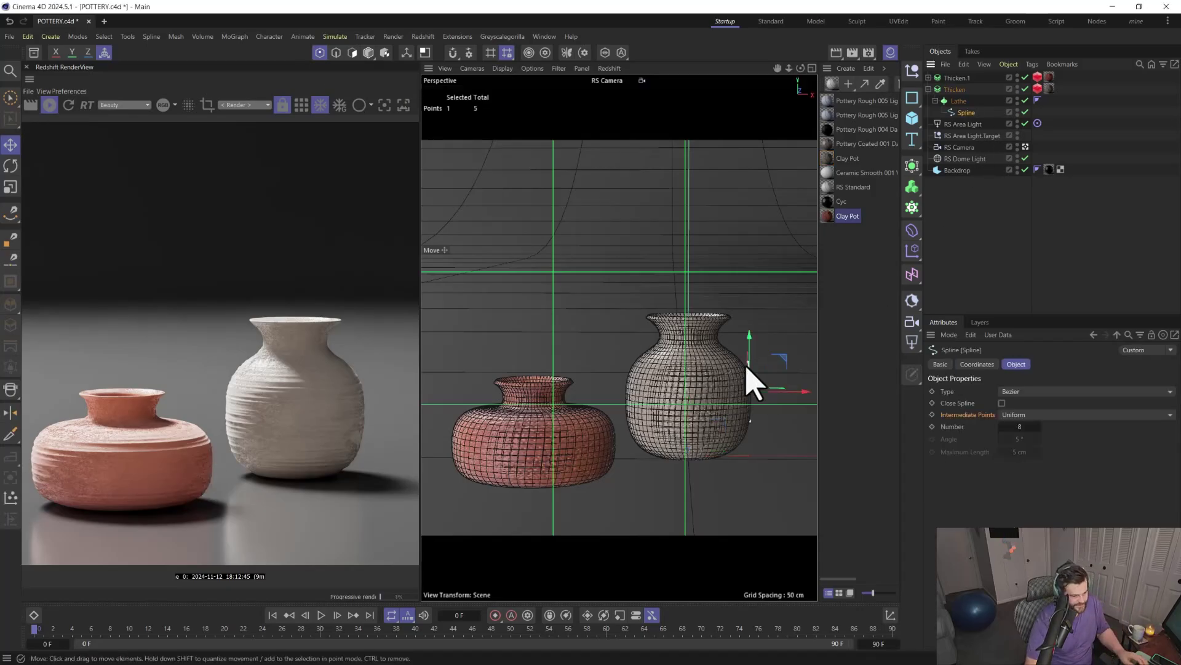
left_click_drag(785, 359, 816, 340)
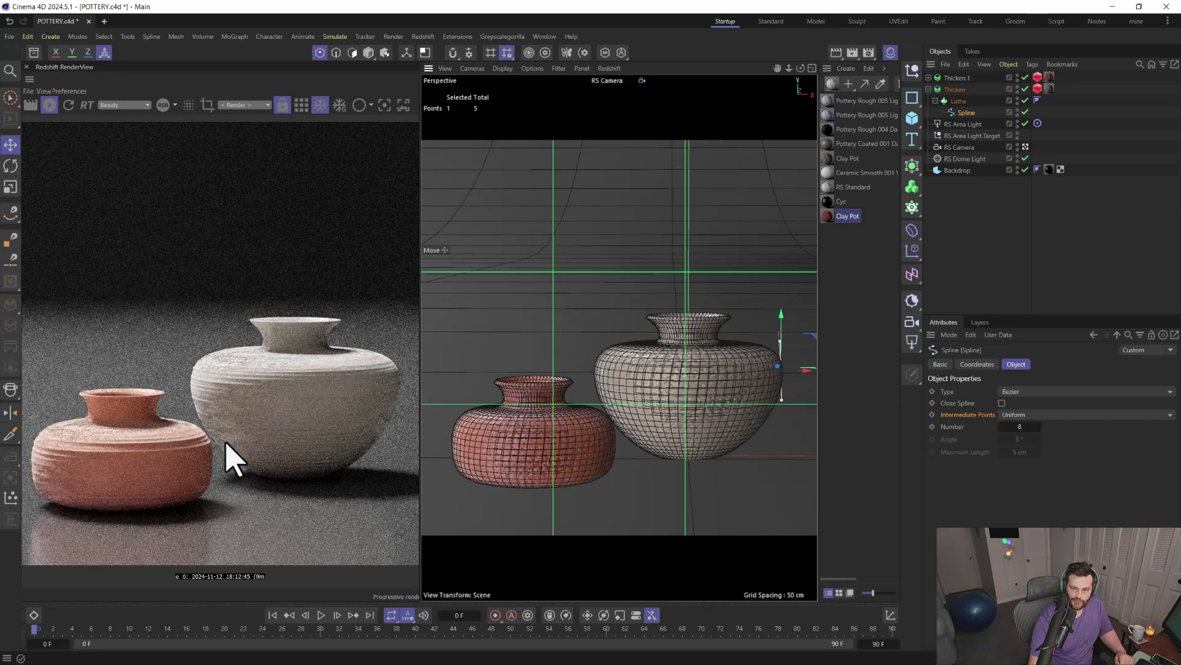
left_click_drag(815, 335, 799, 360)
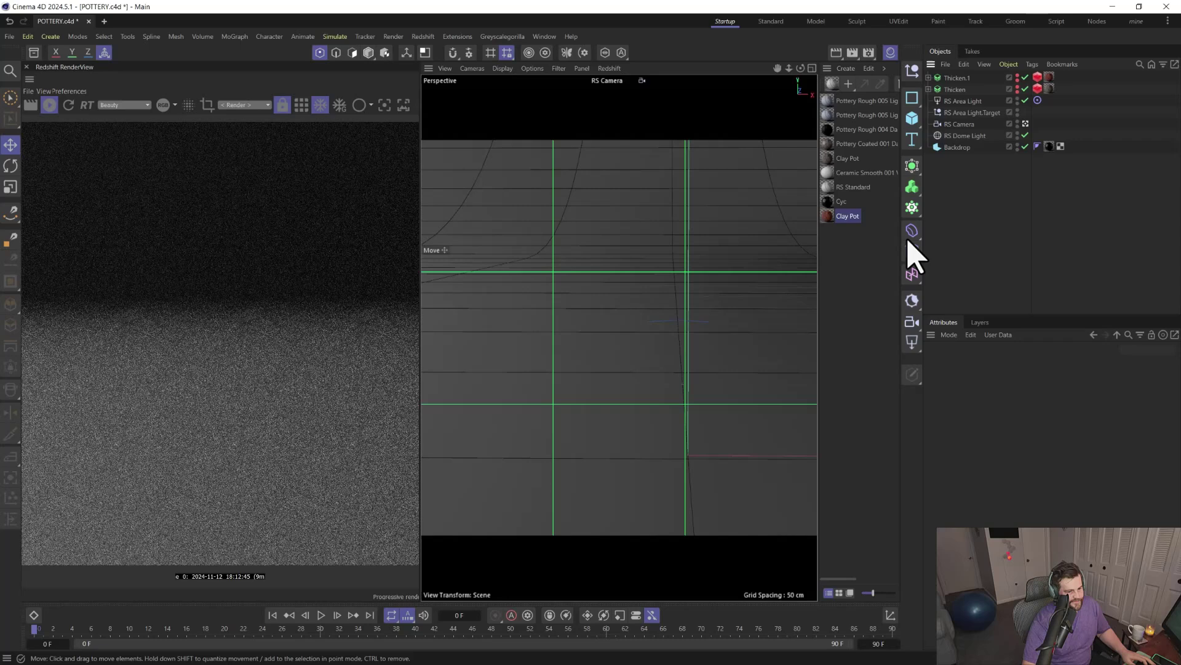
Disable the Backdrop and show a maximised Front view for drawing
left_click(1025, 147)
middle_click(612, 319)
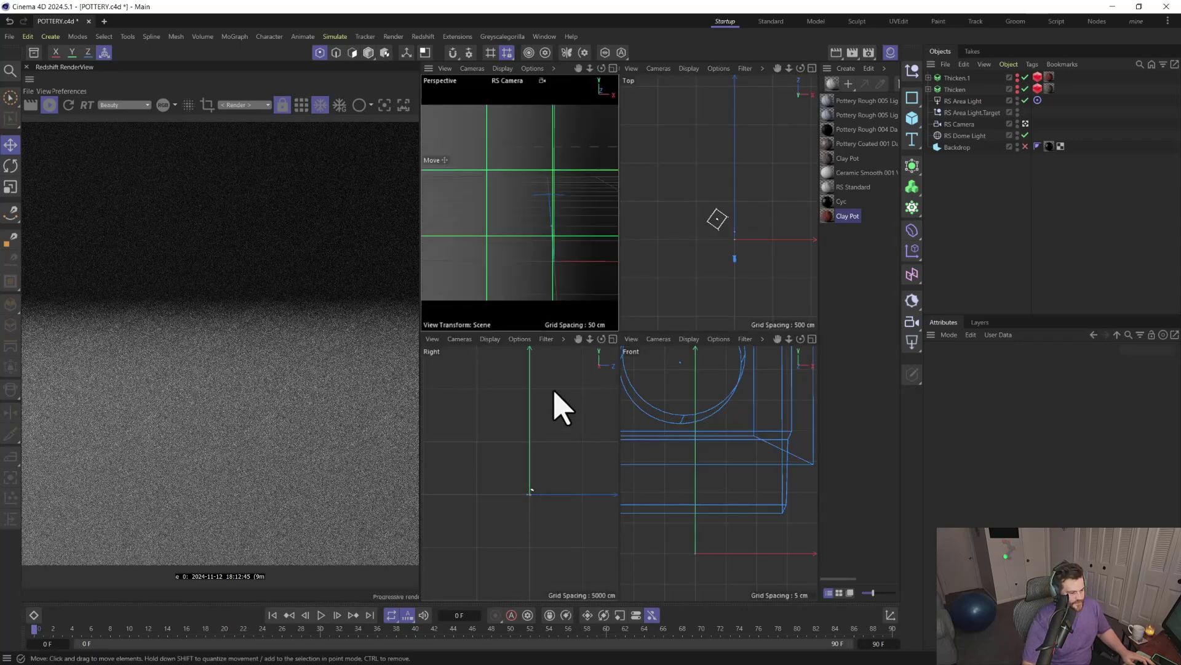
middle_click(707, 470)
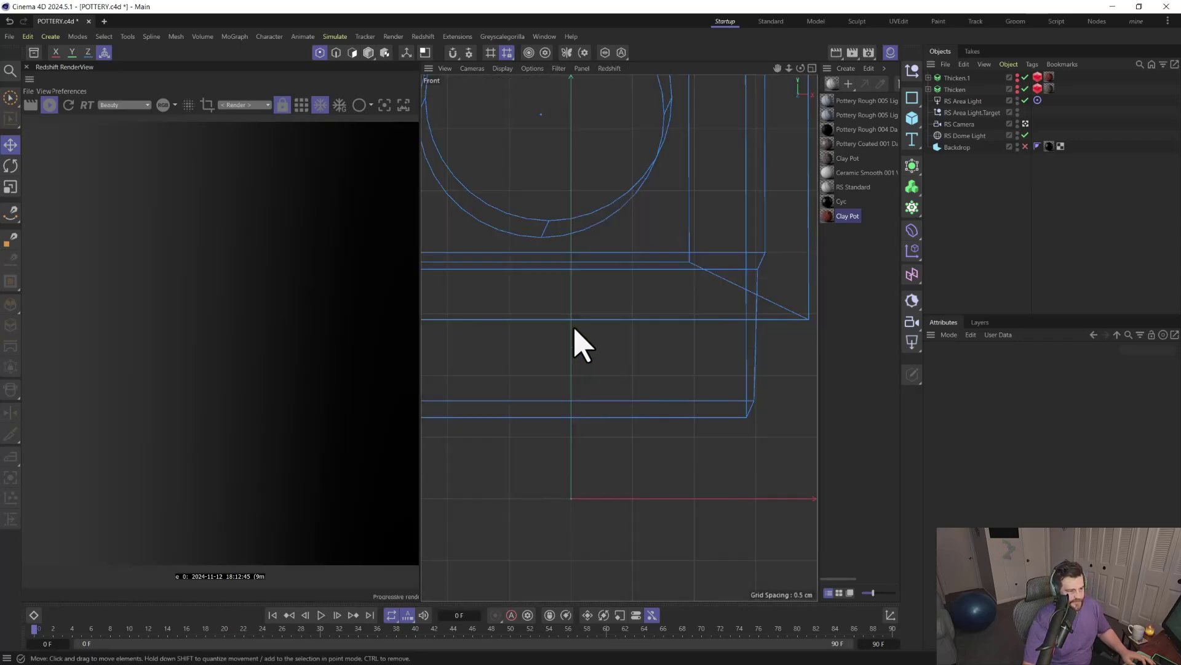
scroll(578, 345, "down", 1)
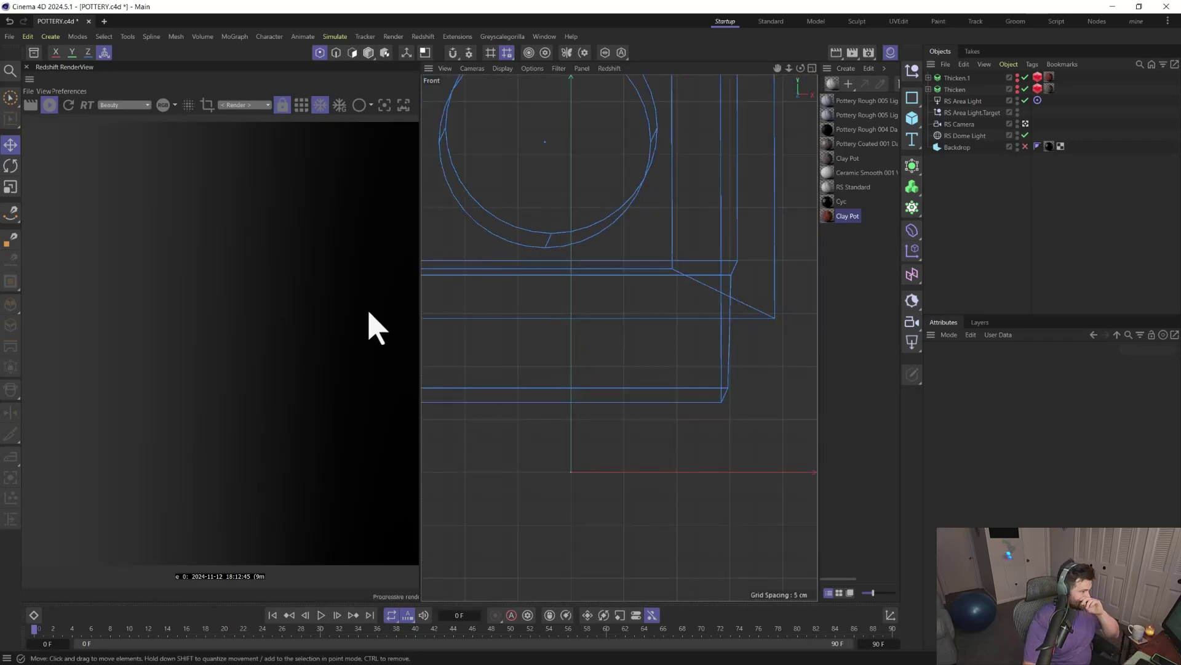
Switch to Model mode and check the Snap options in the modeling settings
left_click(368, 52)
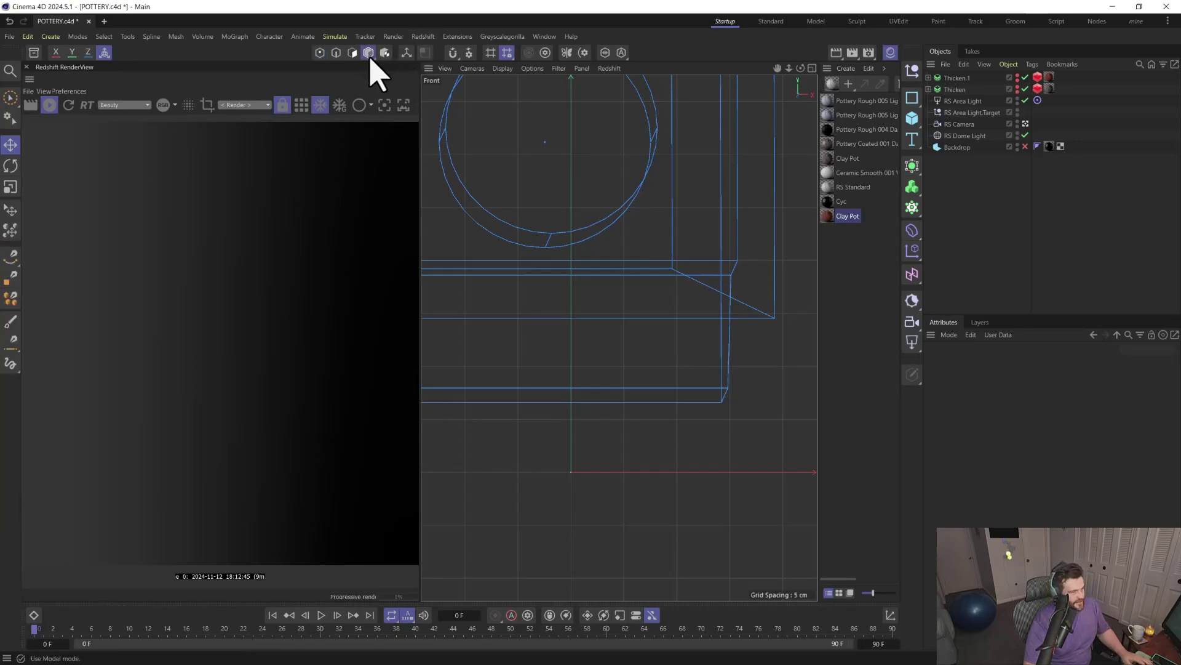
left_click(469, 52)
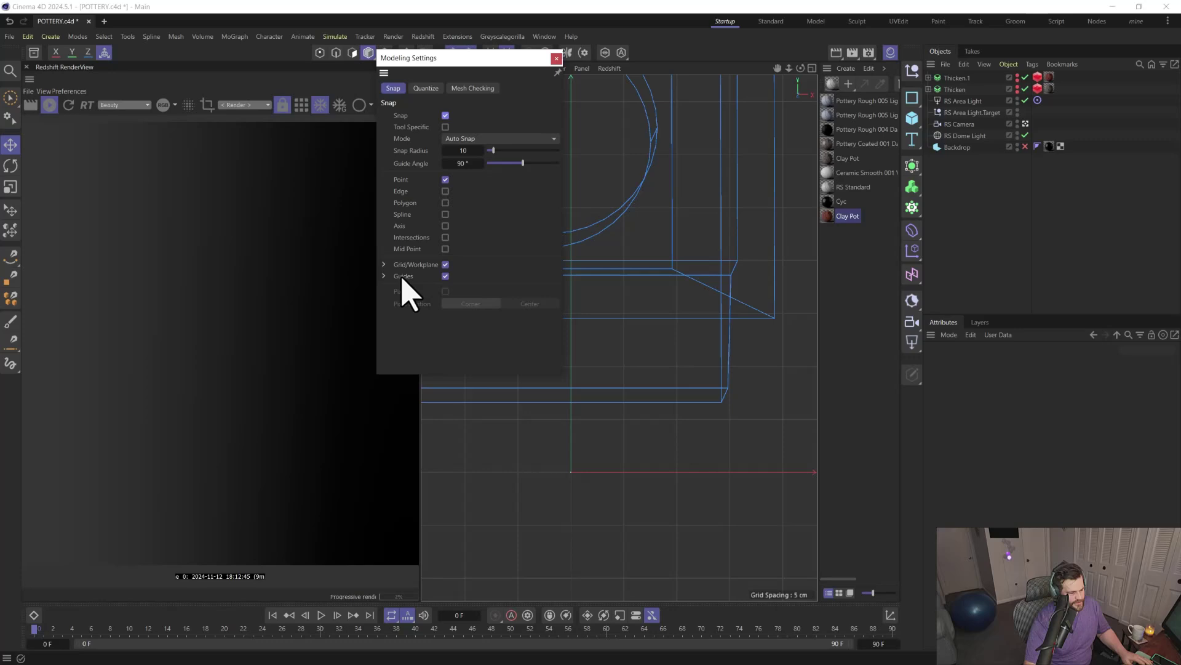
left_click(557, 59)
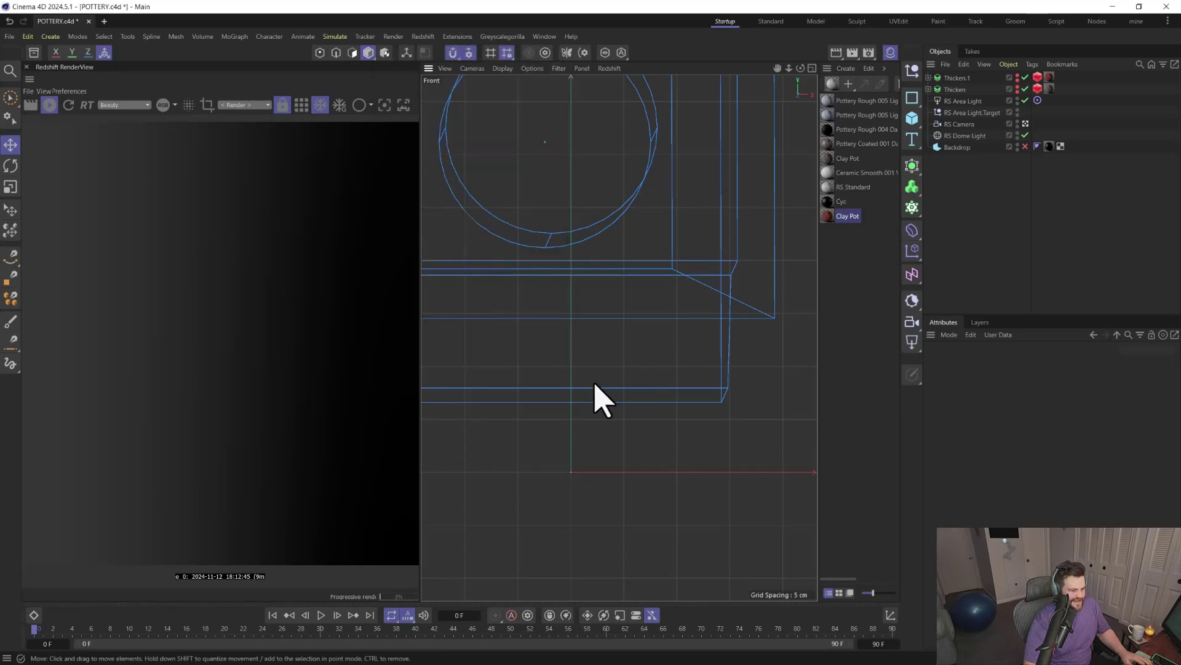
Draw a Bezier half-profile of a pot with the Spline Pen, from the vertical axis through rim, neck and belly to the origin
left_click(11, 256)
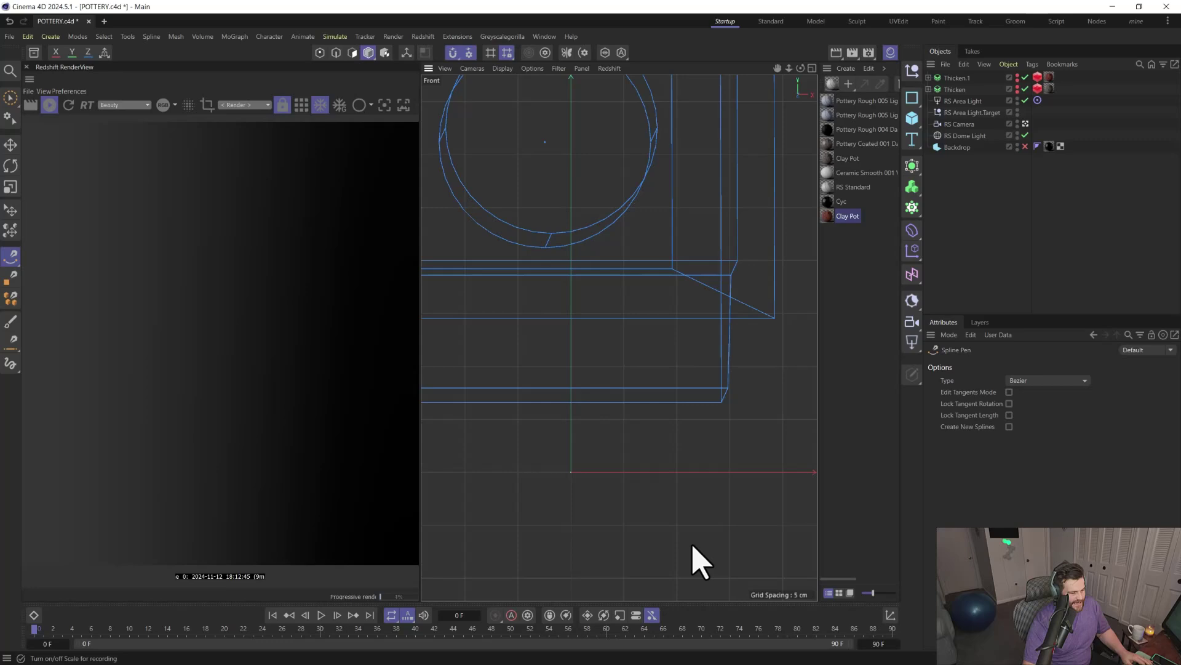
left_click(571, 326)
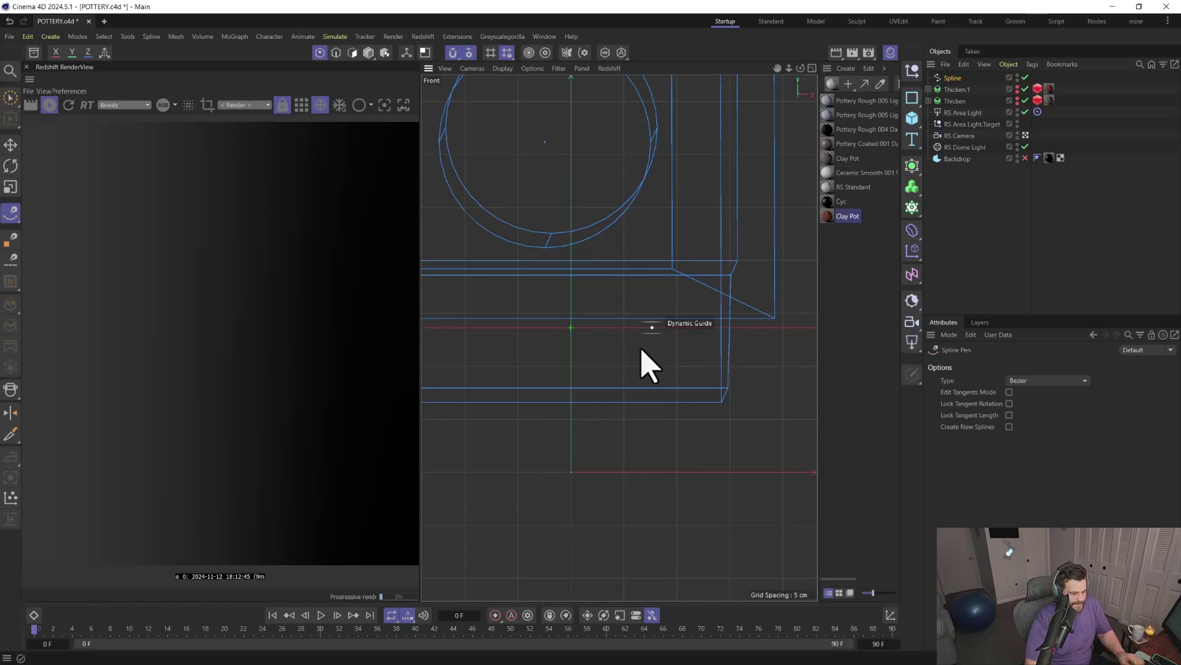
left_click(652, 327)
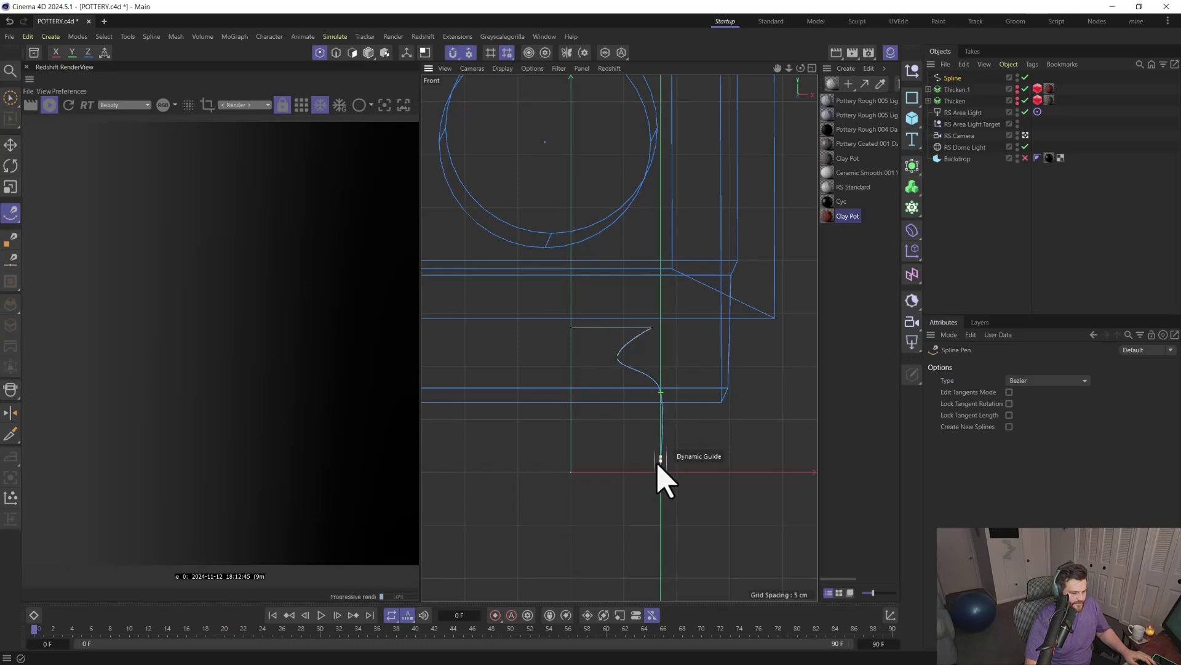
left_click_drag(660, 458, 655, 463)
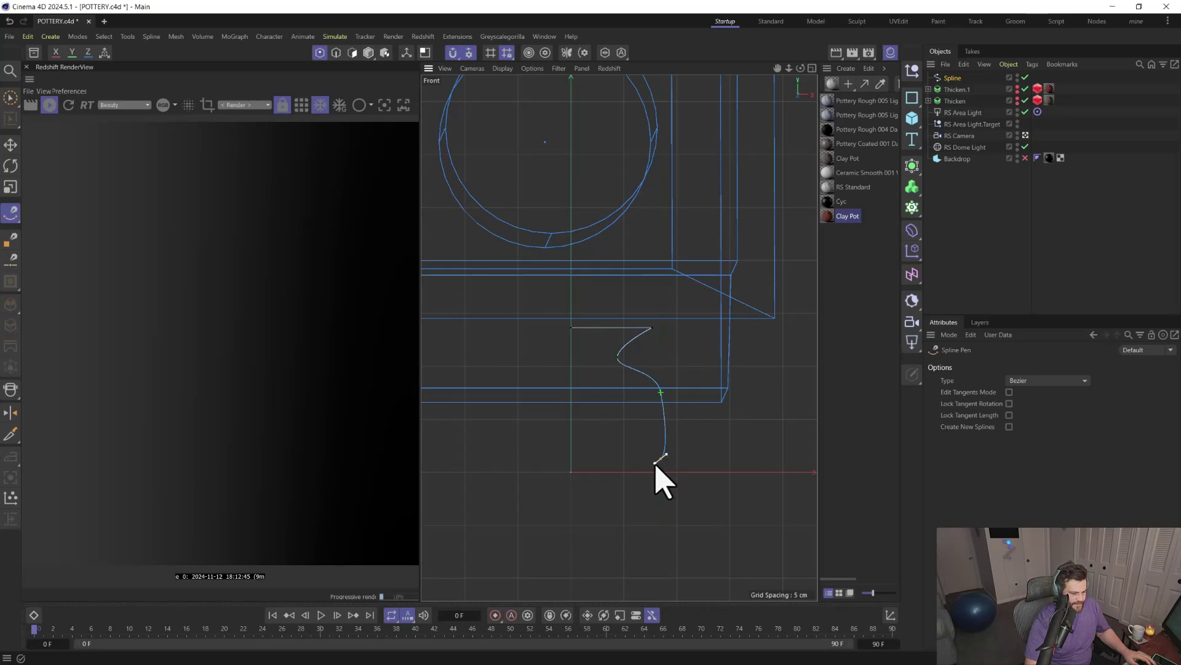
left_click(584, 482)
Lower the profile's outer base point to the ground line, move it inward and adjust its tangents for a flat base with rounded sides
left_click(11, 145)
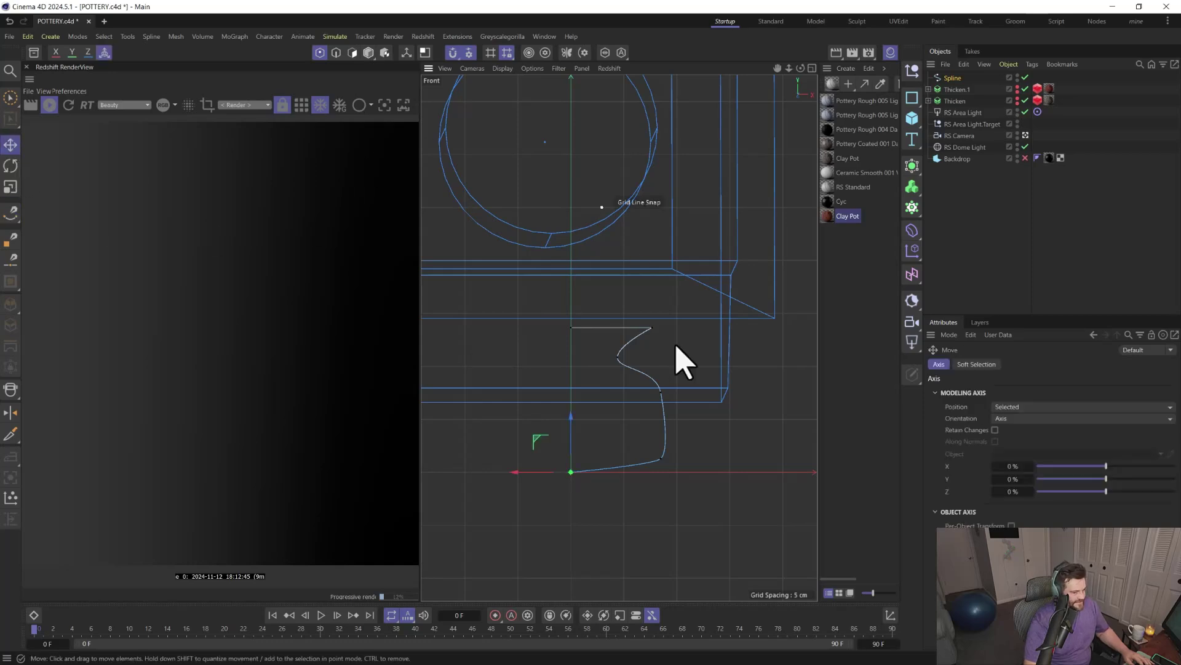
left_click(662, 459)
left_click_drag(659, 403, 660, 415)
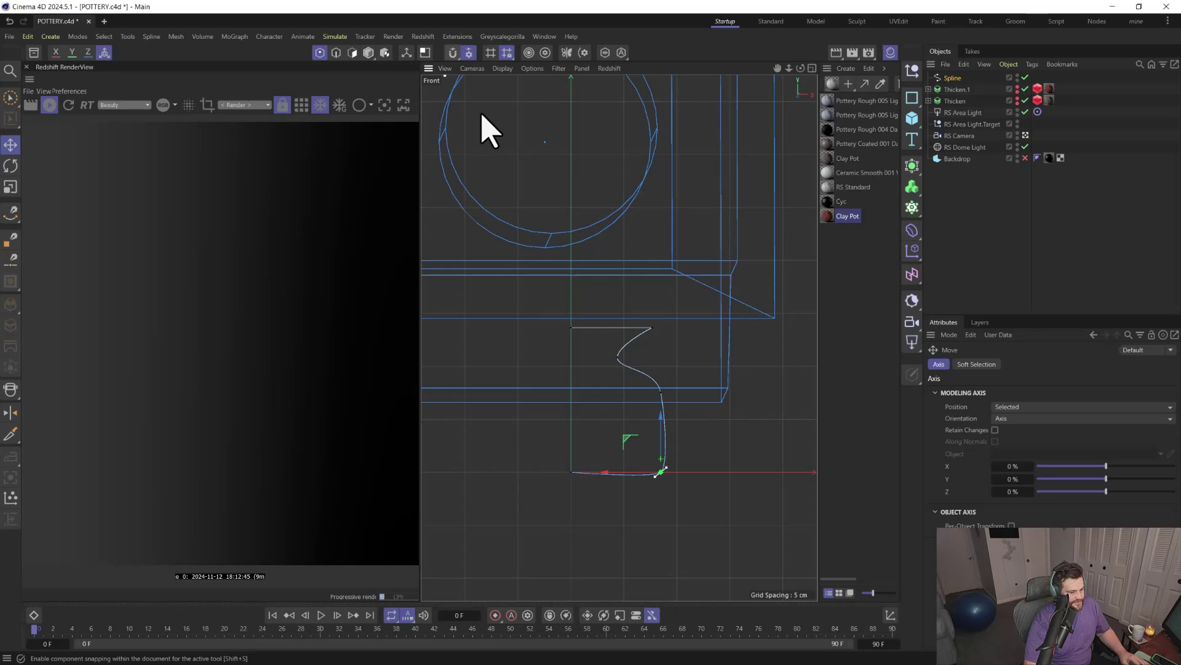
left_click_drag(654, 475, 651, 473)
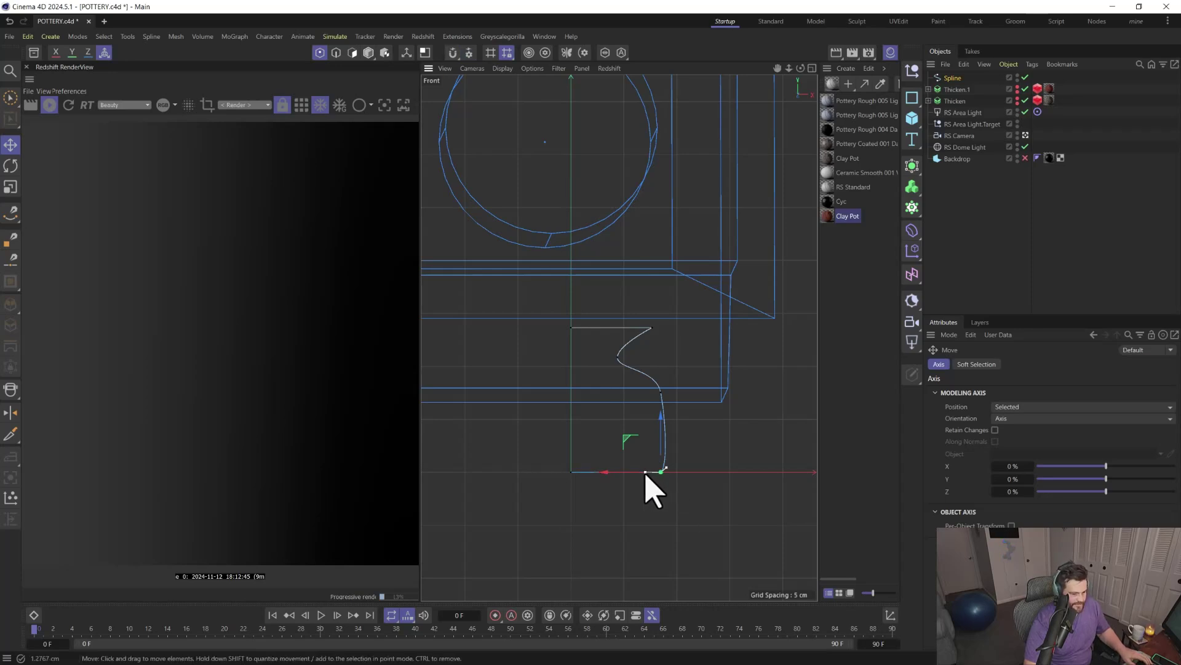
mouse_move(666, 469)
left_mouse_down()
mouse_move(682, 462)
mouse_move(591, 487)
mouse_move(649, 471)
left_mouse_up()
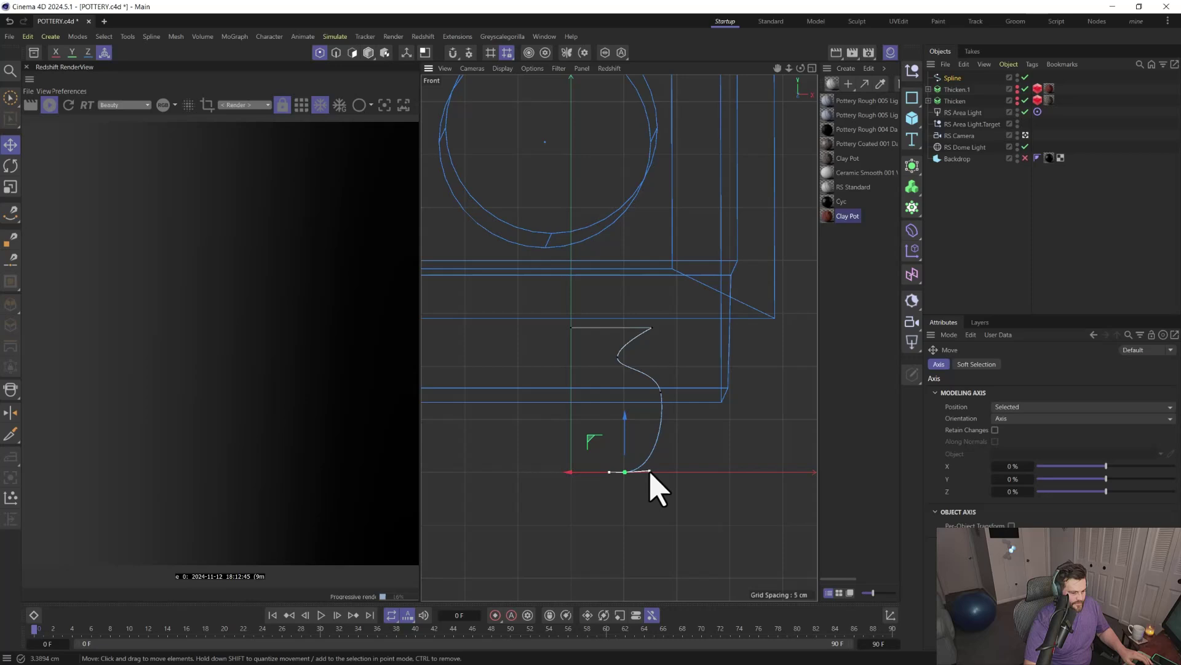
Lower the profile's belly point slightly and delete the top point on the central axis so the pot's mouth is open
left_click(661, 392)
left_click_drag(662, 359, 663, 369)
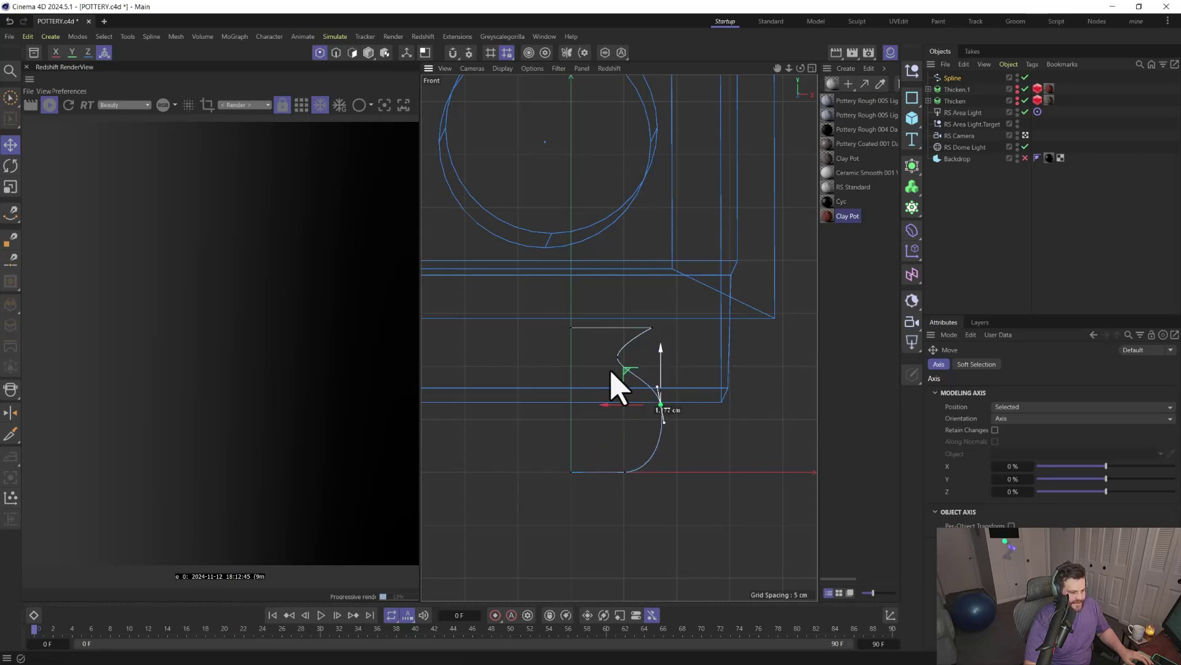
left_click(571, 328)
key("Delete")
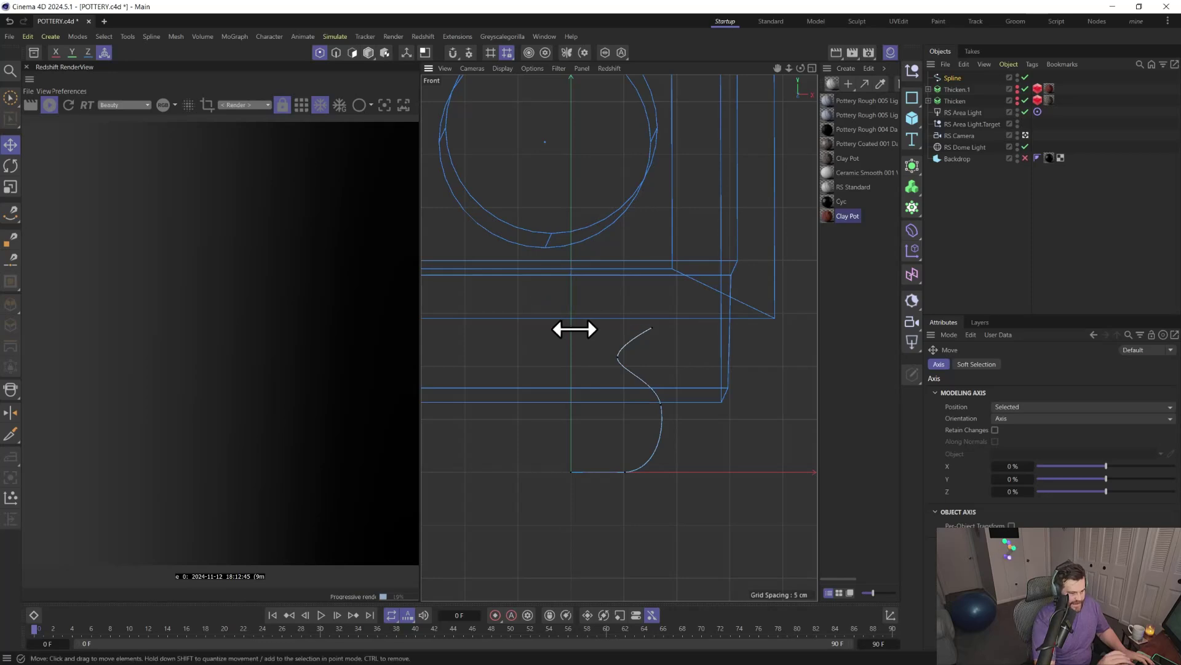
Apply a Lathe to the profile spline, return to the camera perspective and re-enable the Backdrop
left_click(952, 79)
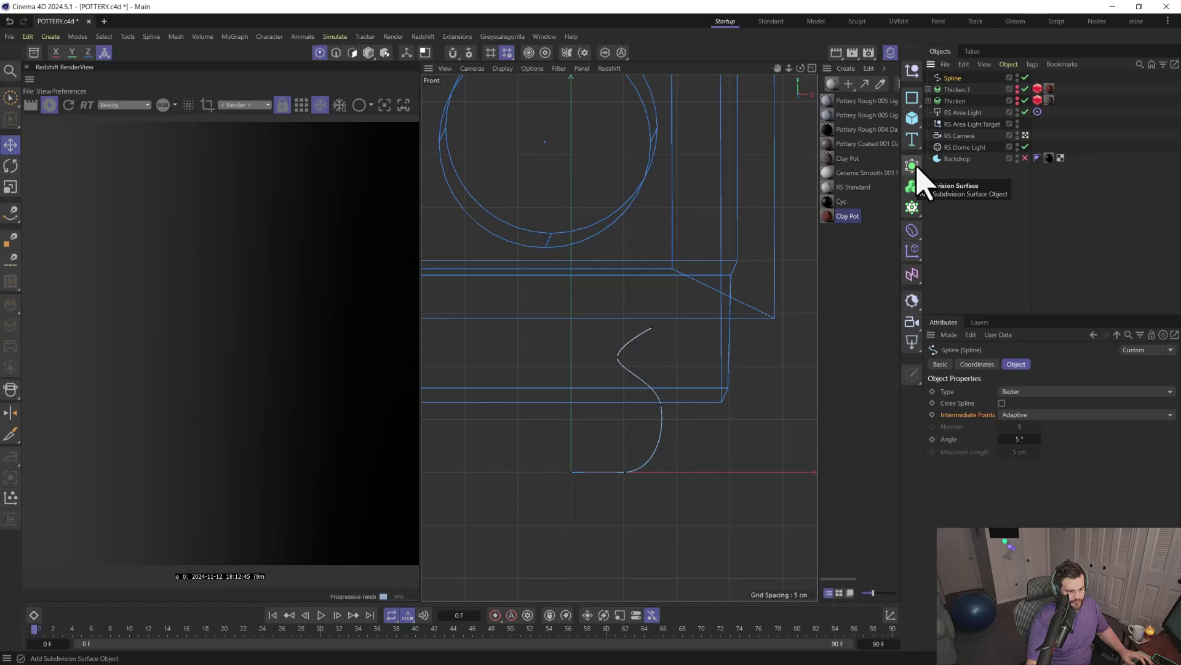
left_click(915, 172)
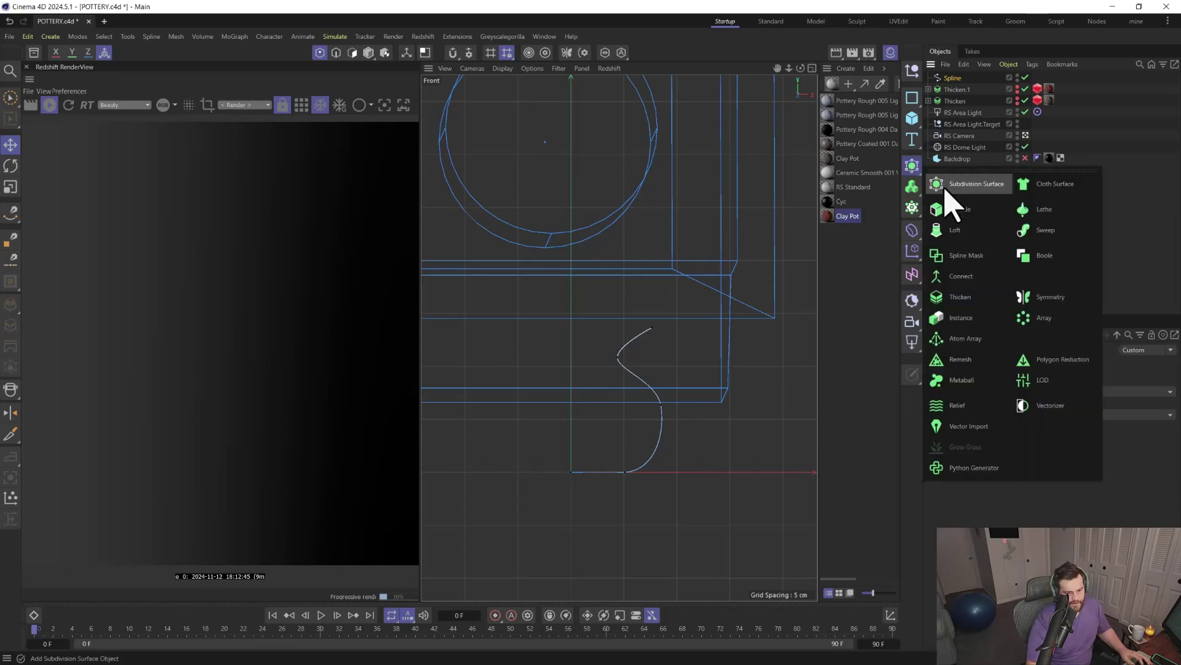
left_click(1027, 212)
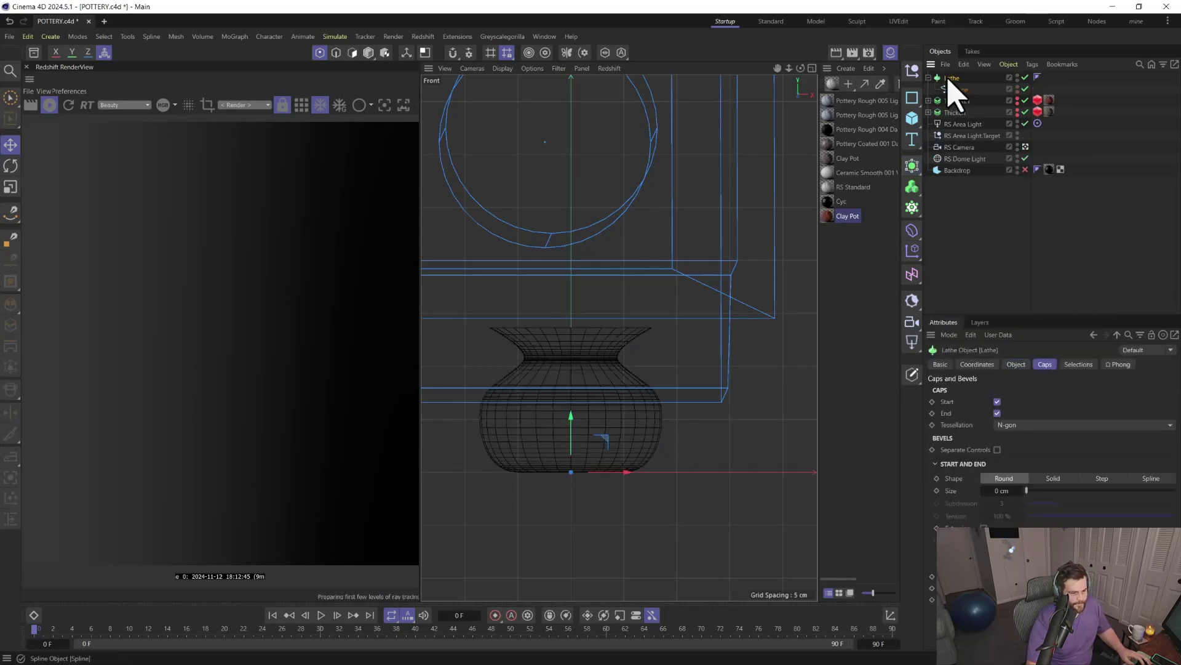
key("F1")
left_click(1026, 170)
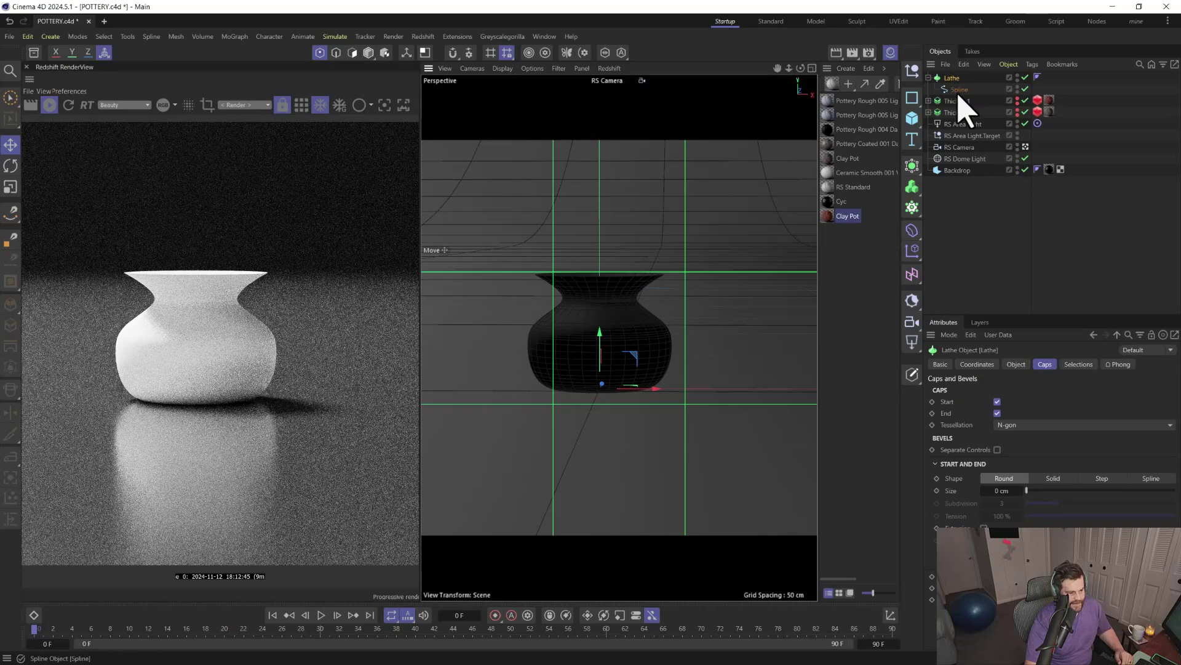
Set the profile spline's intermediate points to Uniform
left_click(959, 89)
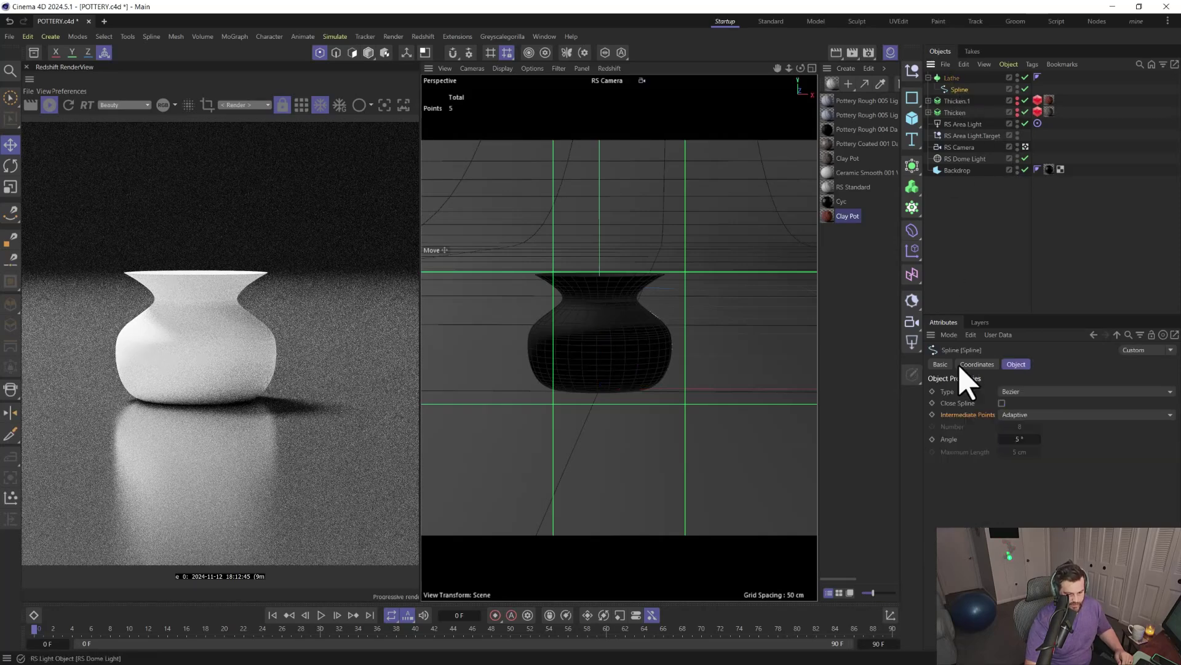
left_click(1050, 414)
left_click(1040, 469)
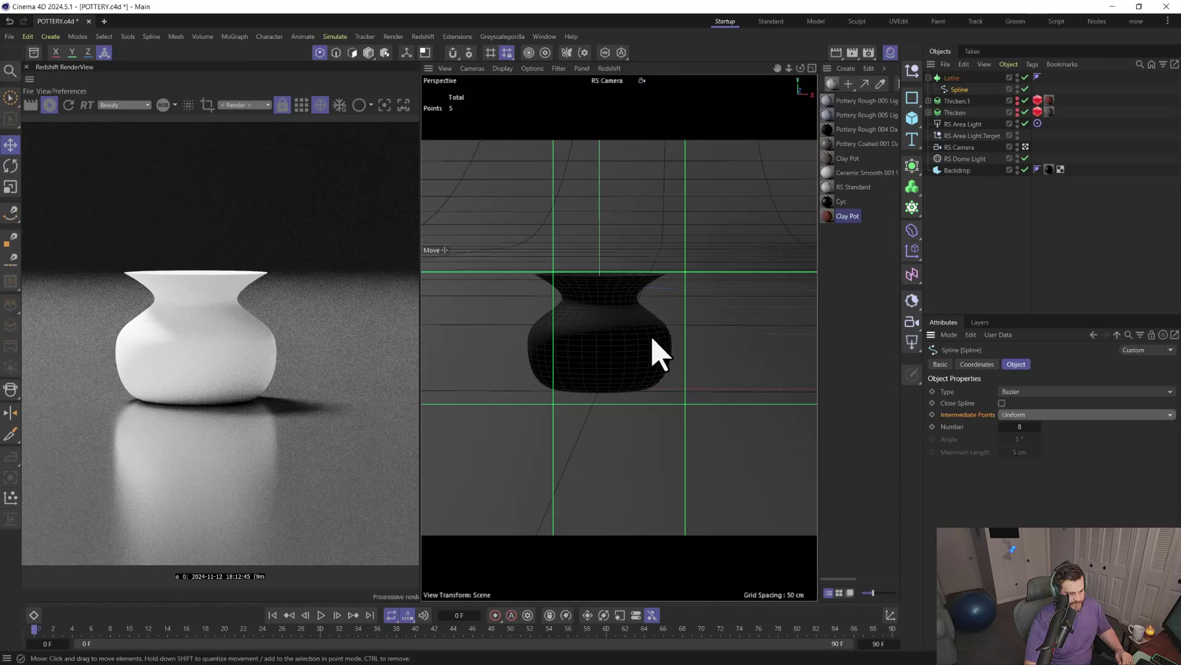
Set the Lathe's cap bevel size to 1 cm and its subdivision to 64
left_click(952, 78)
left_click(1045, 364)
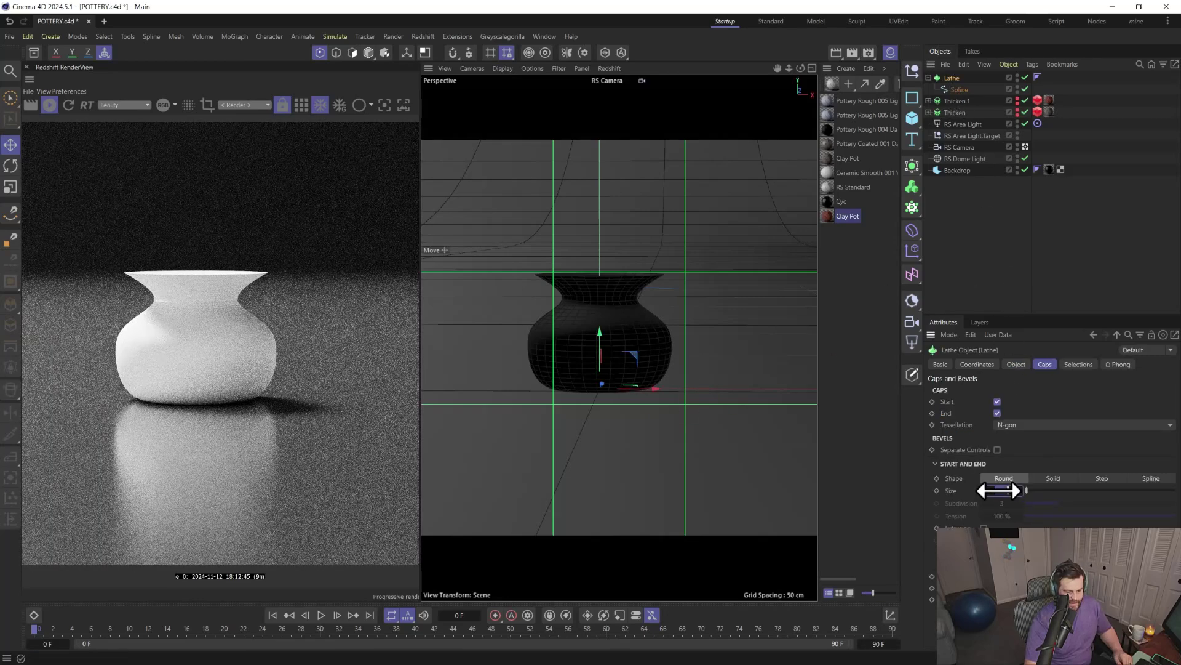
double_click(1002, 491)
type("1")
key("Return")
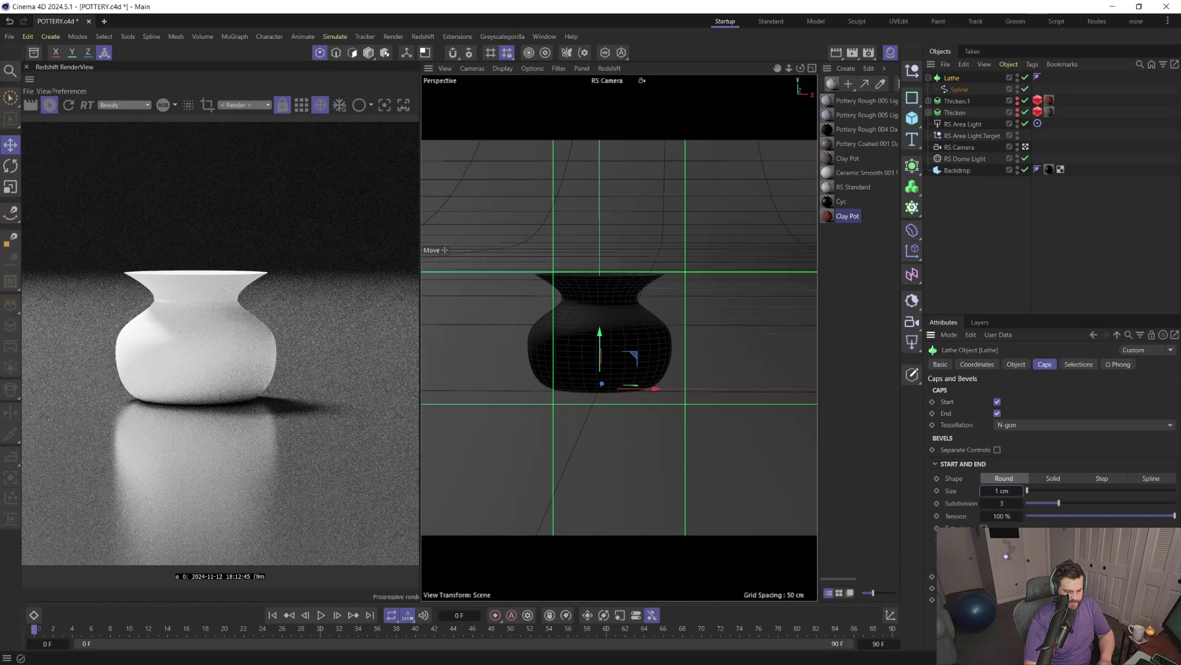
left_click(1016, 364)
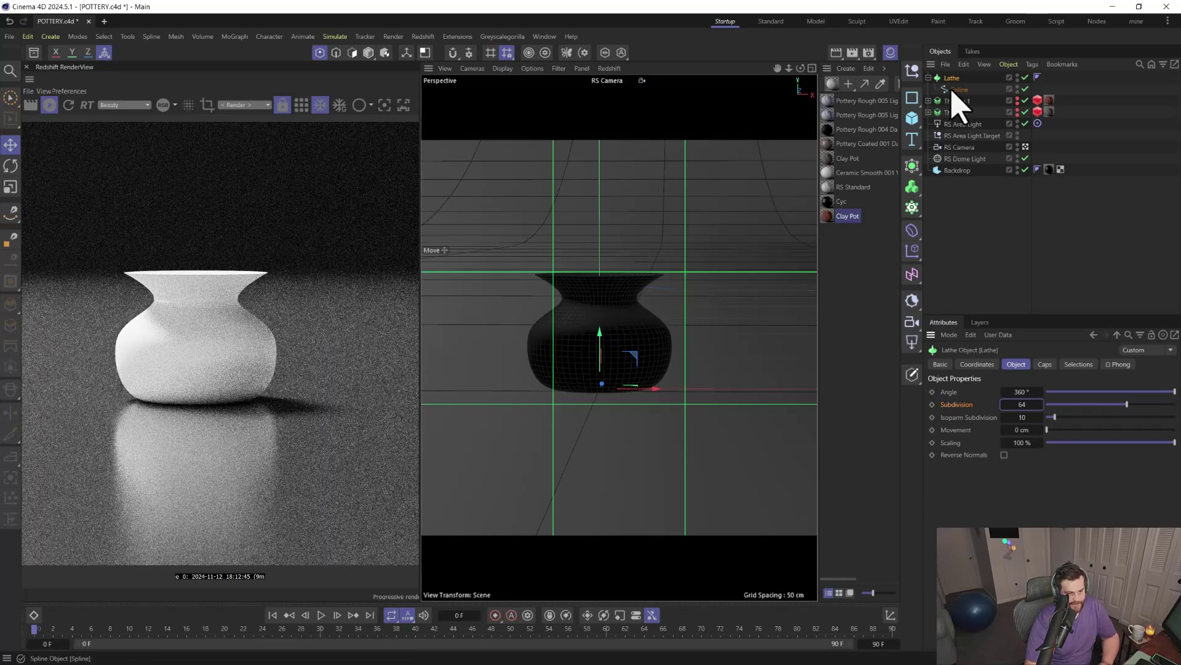
Set the profile spline's number of intermediate points to 16
left_click(959, 89)
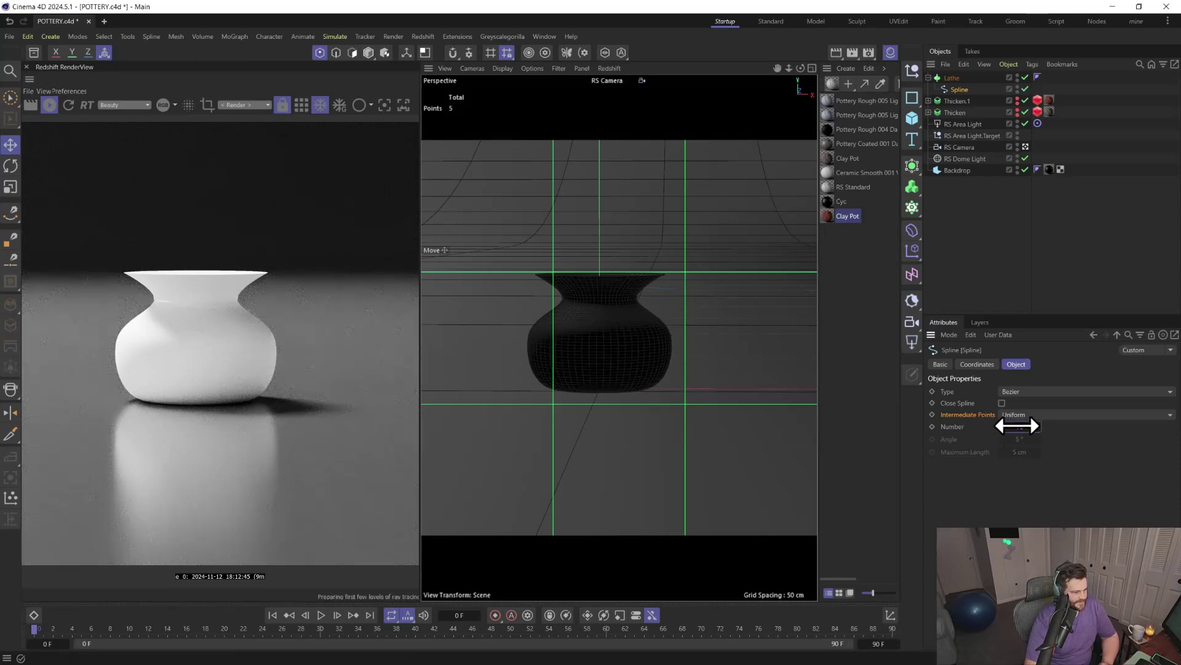
left_click(1019, 426)
type("16")
key("Return")
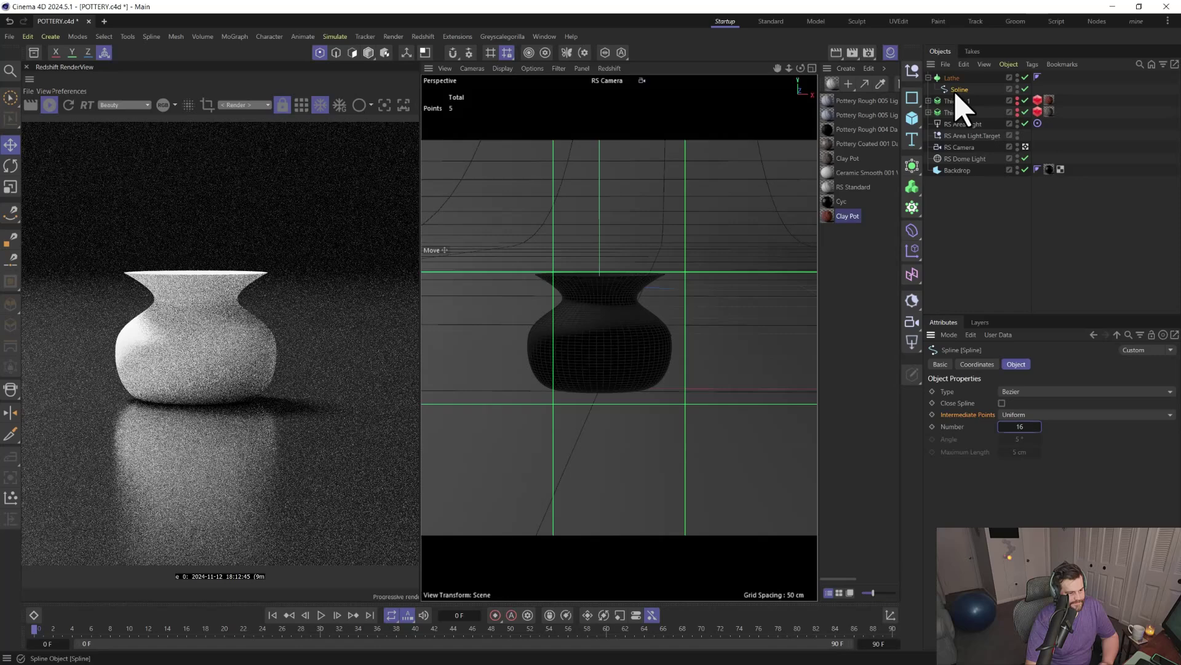
Raise the spline's neck point by about 0.2 cm, move it outward to widen the neck, and reframe the pot in the camera view
left_click(637, 298)
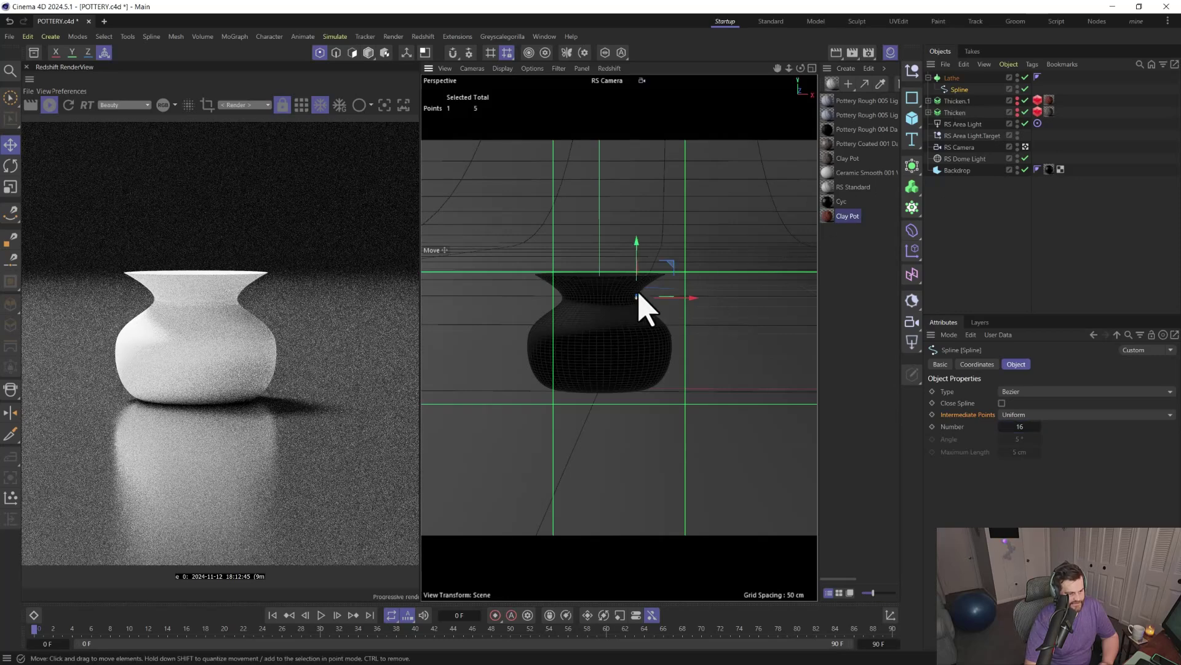
mouse_move(636, 261)
left_mouse_down()
mouse_move(635, 272)
mouse_move(635, 260)
left_mouse_up()
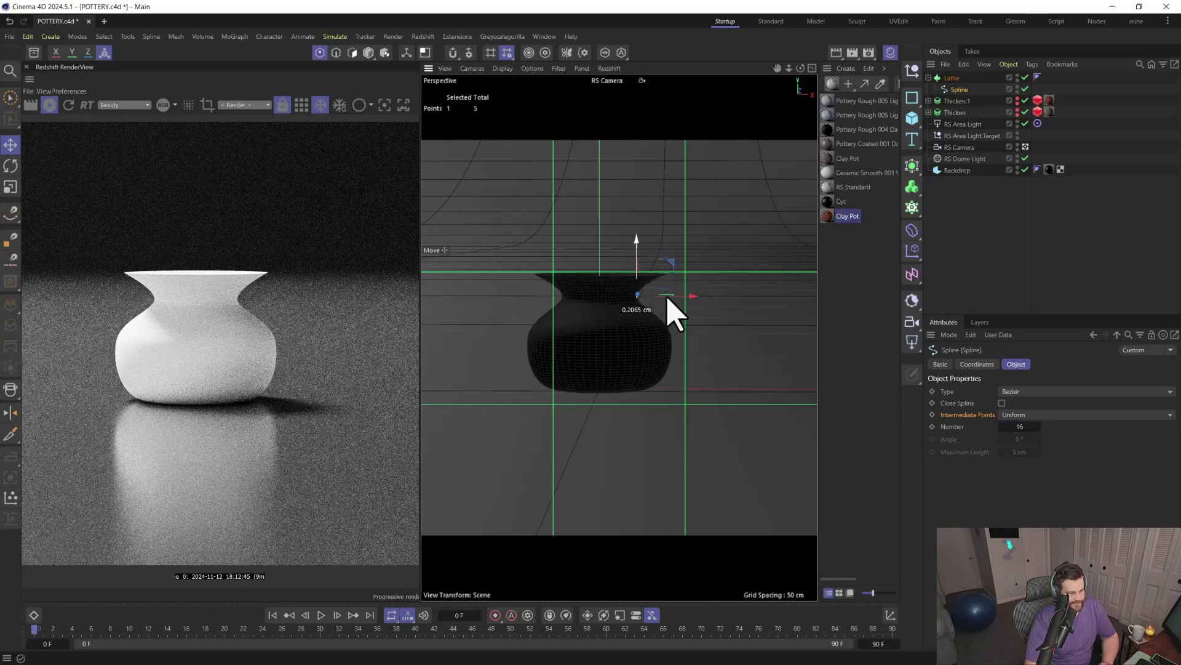
left_click_drag(676, 296, 650, 299)
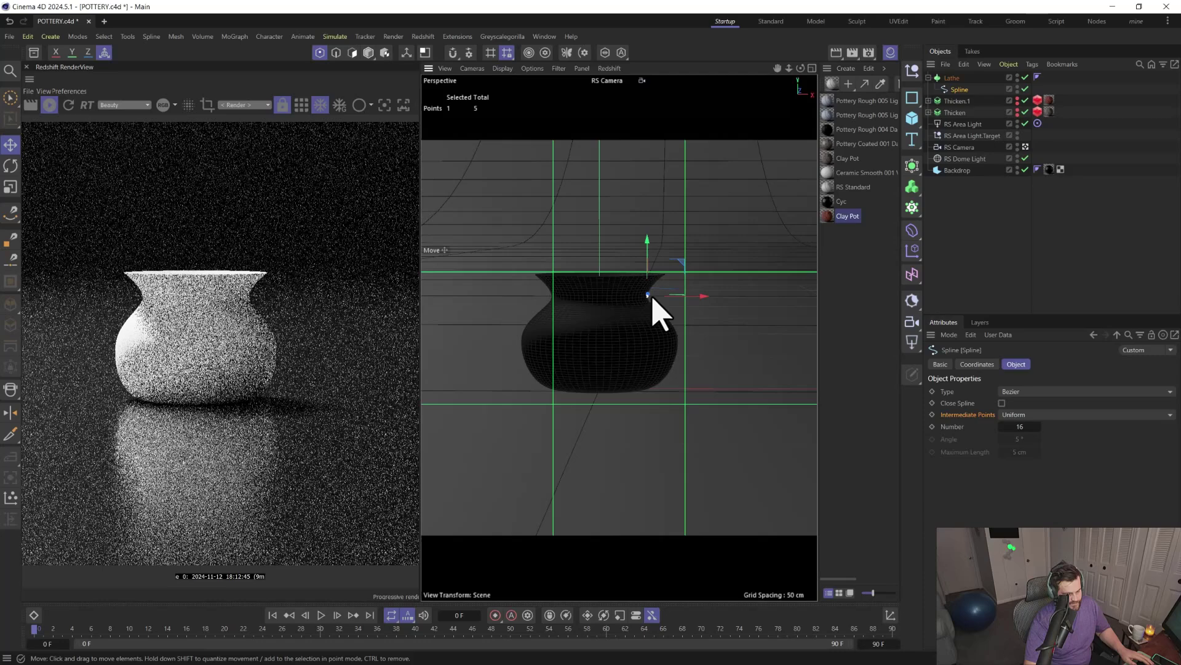
middle_click(773, 250)
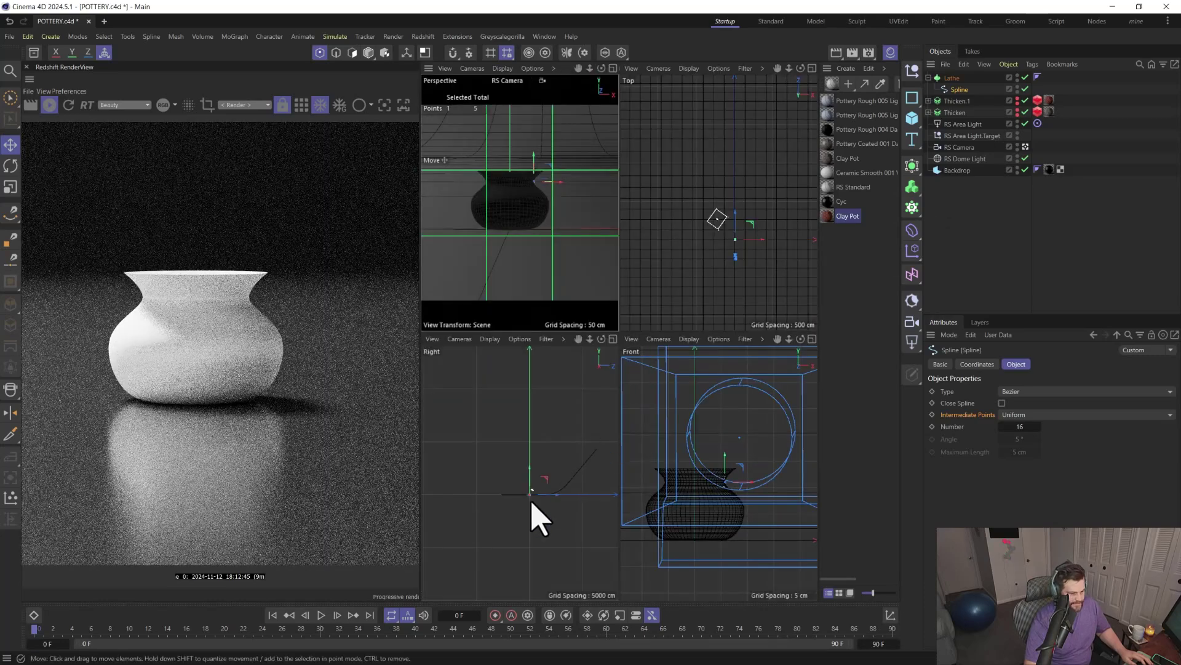
key("F1")
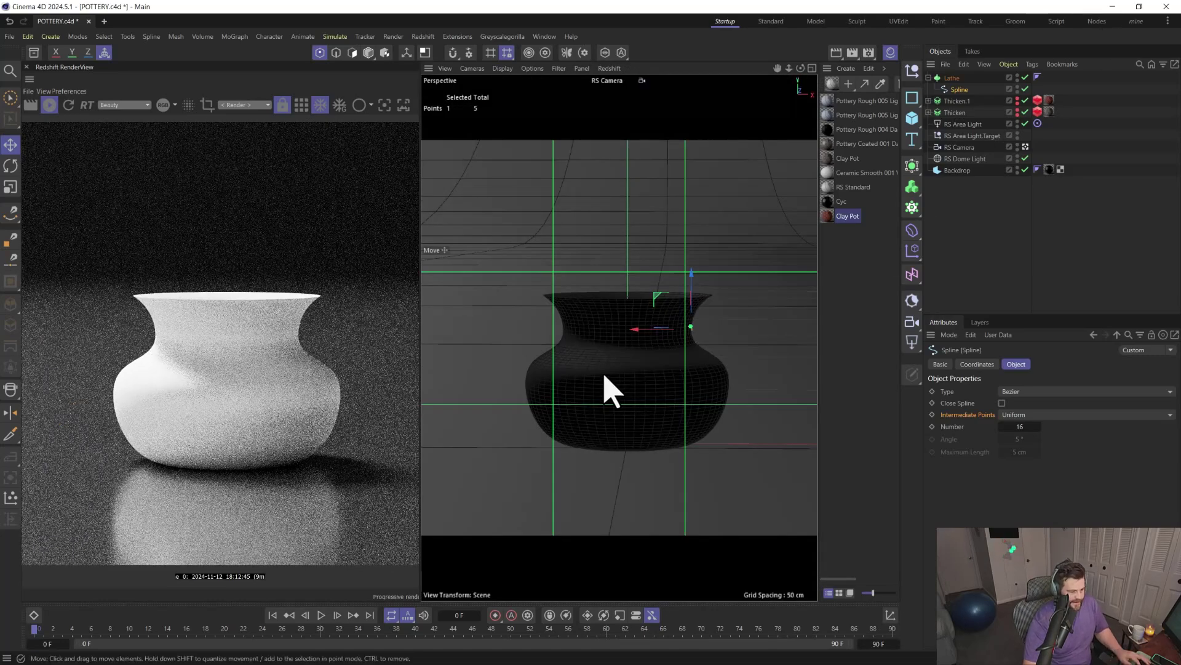
Wrap the Lathe in a Thicken generator and set its thickness to 0.35 cm
left_click_drag(626, 428, 625, 454, "alt")
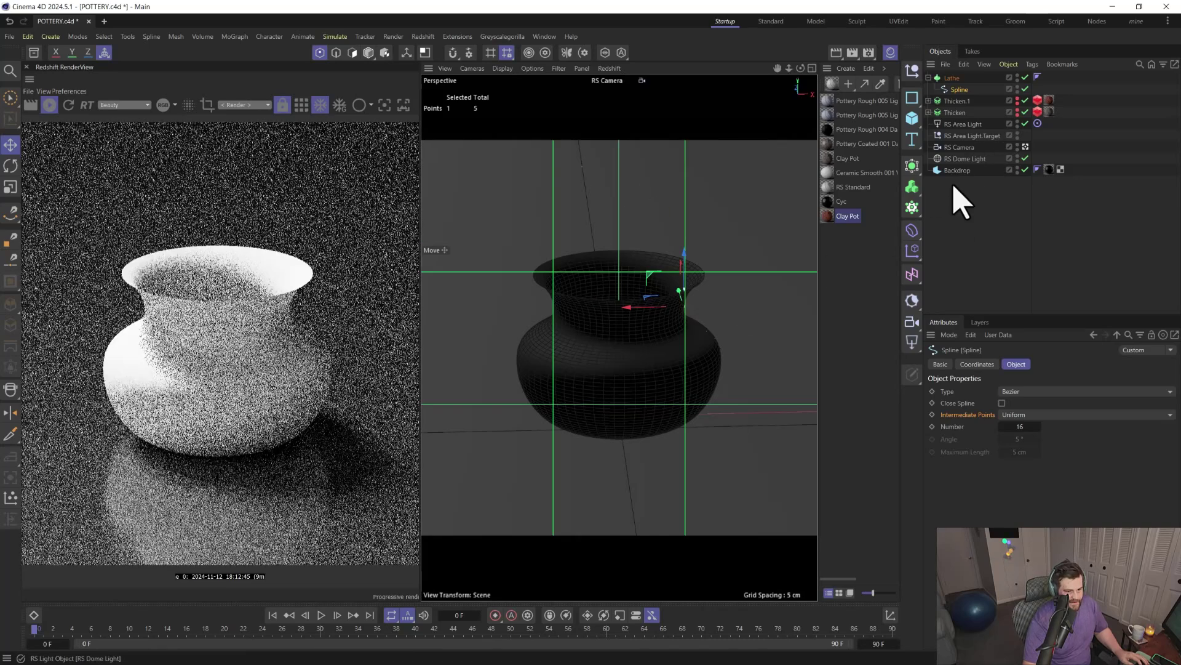
left_click(952, 78)
left_click(912, 187)
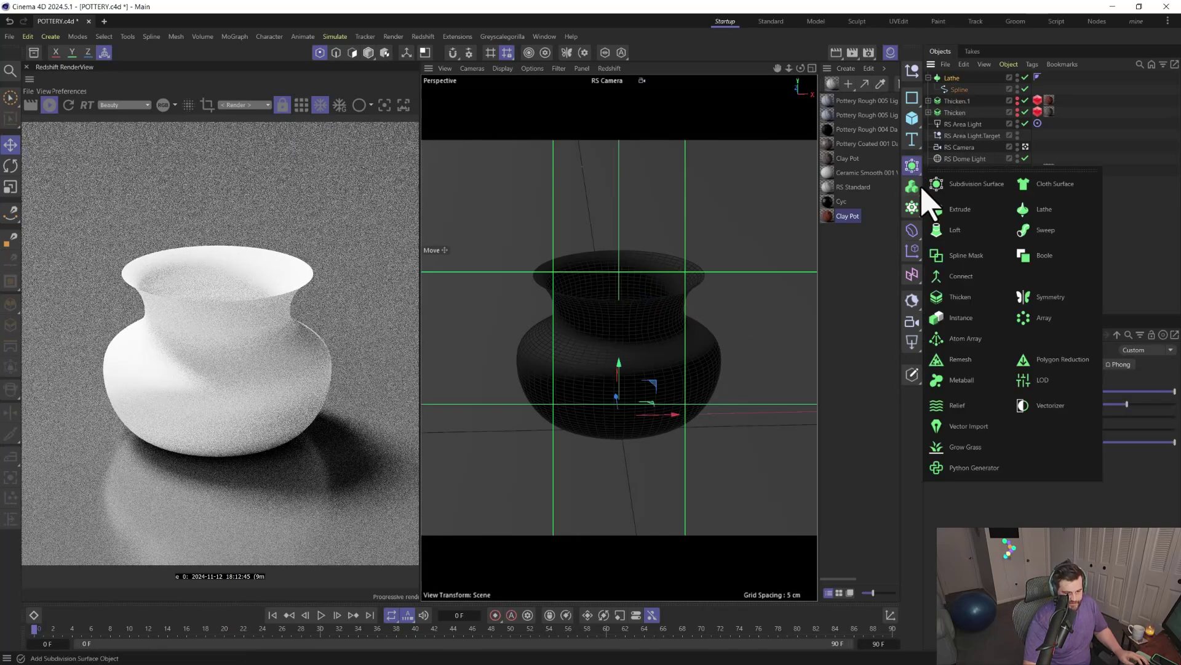
left_click(962, 296, "alt")
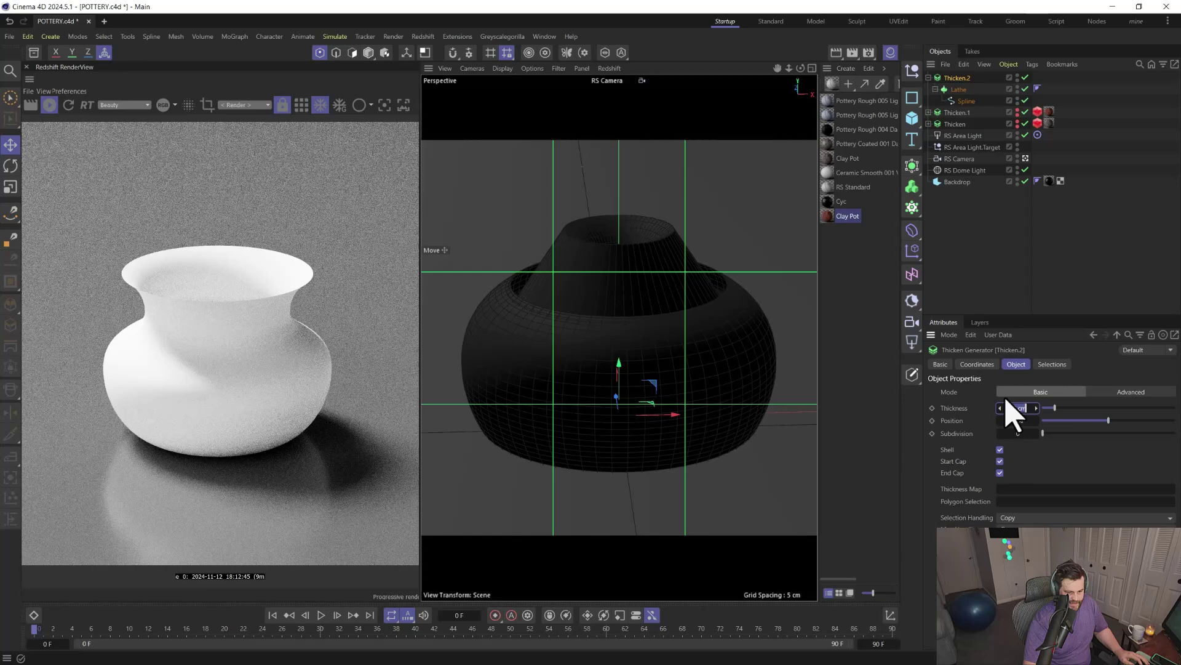
key("Return")
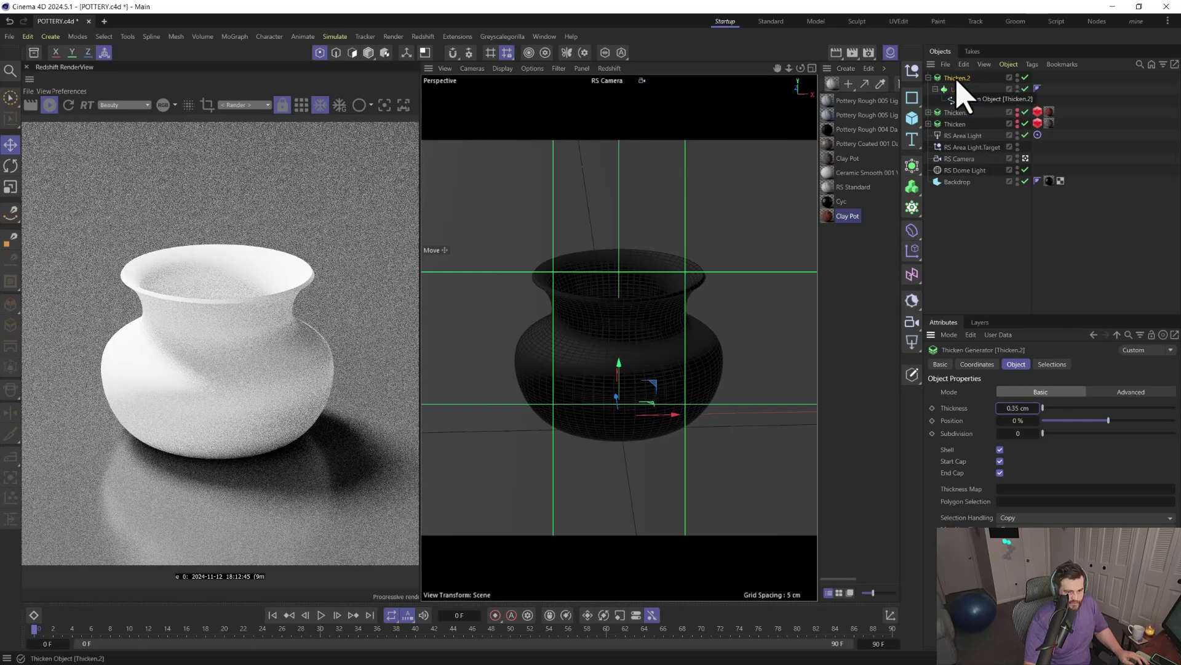
Copy the Redshift Object tag from Thicken.1 to the new Thicken generator and assign it the grey Clay Pot material
left_click_drag(1038, 112, 1039, 77, "ctrl")
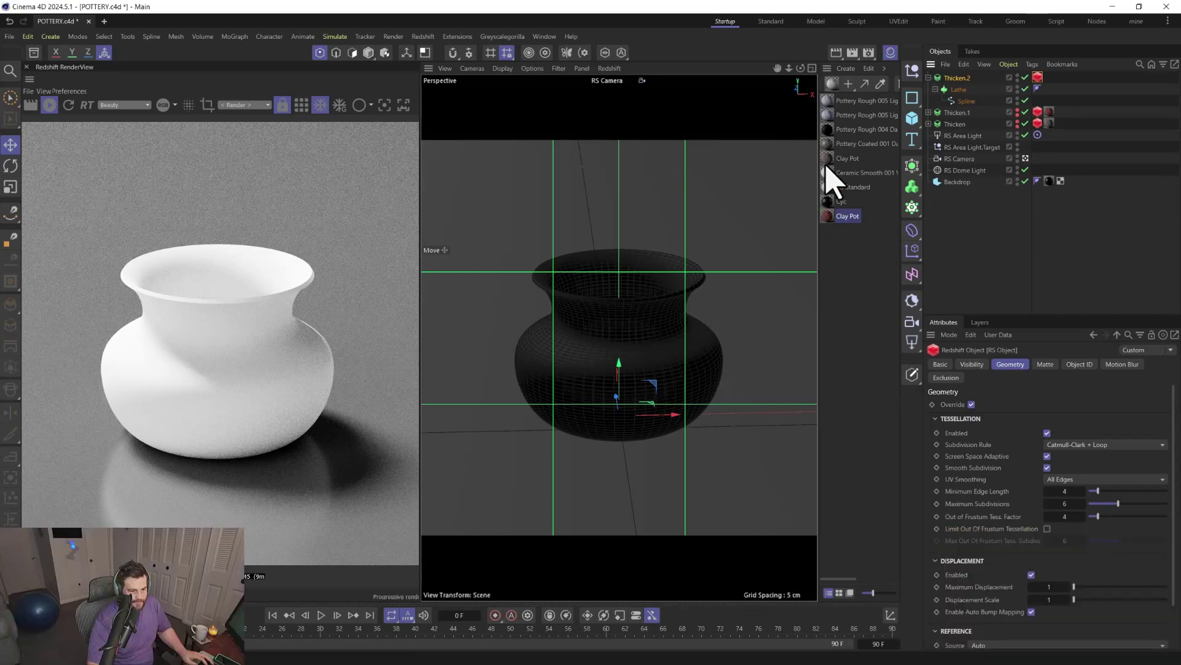
left_click_drag(828, 158, 957, 79)
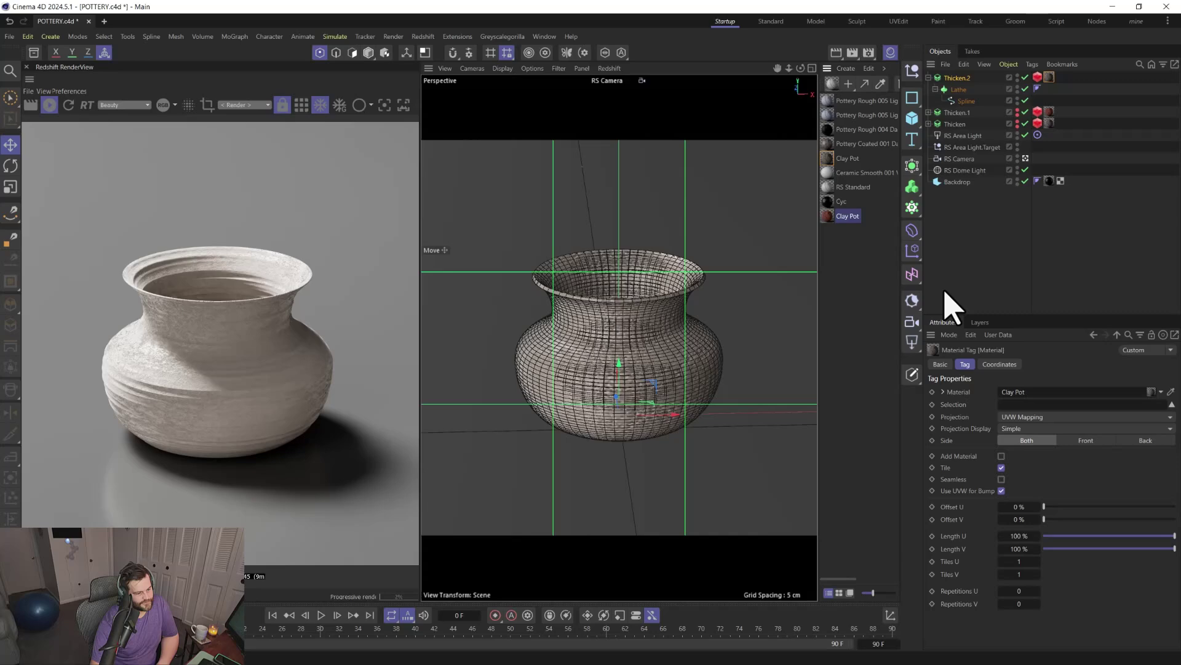
Duplicate the thickened pot and move the copy's rim spline point outward about 3.8 cm to flare the opening
left_click(955, 79)
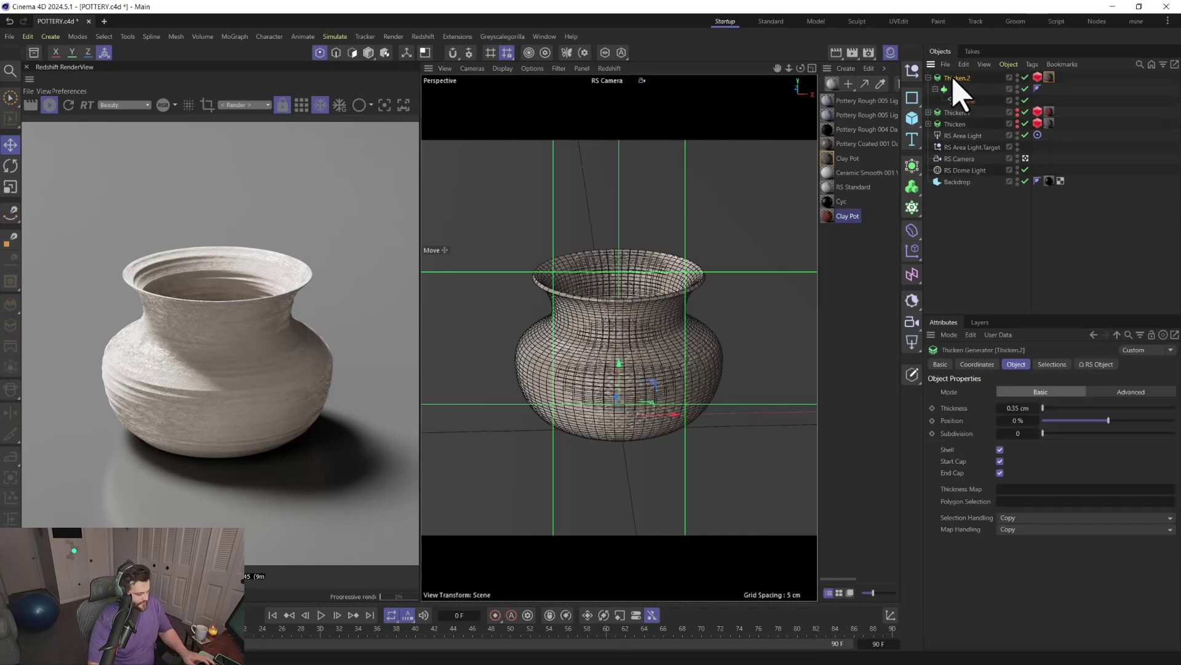
key("ctrl+c")
key("ctrl+v")
left_click(960, 101)
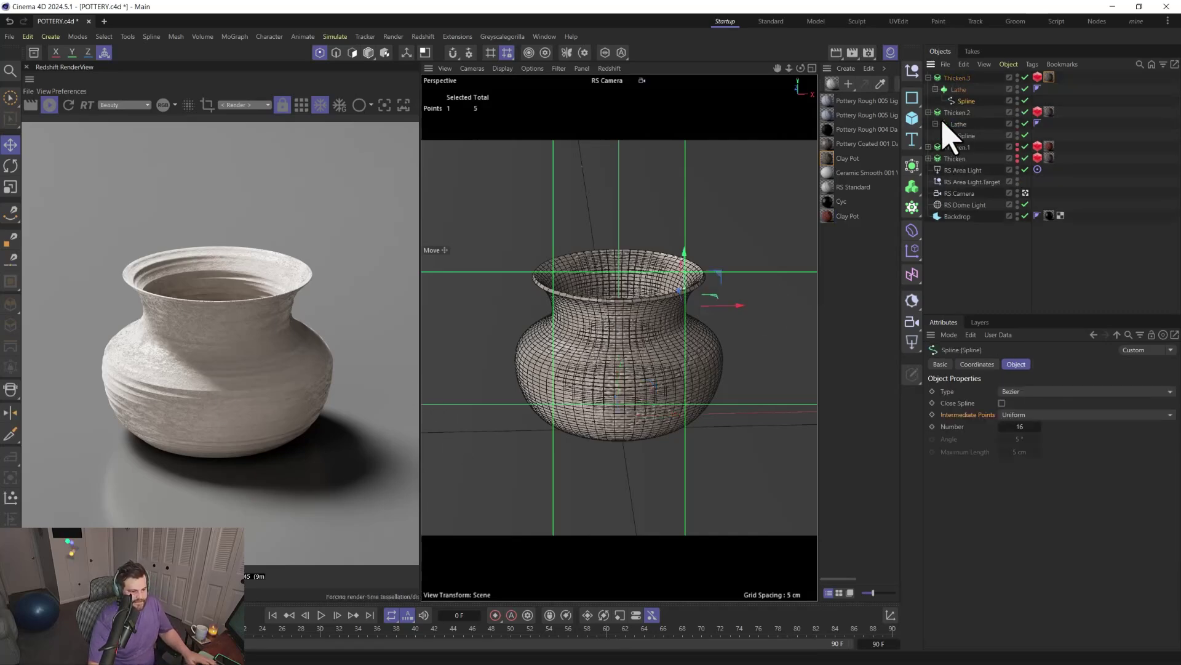
left_click_drag(707, 298, 771, 237)
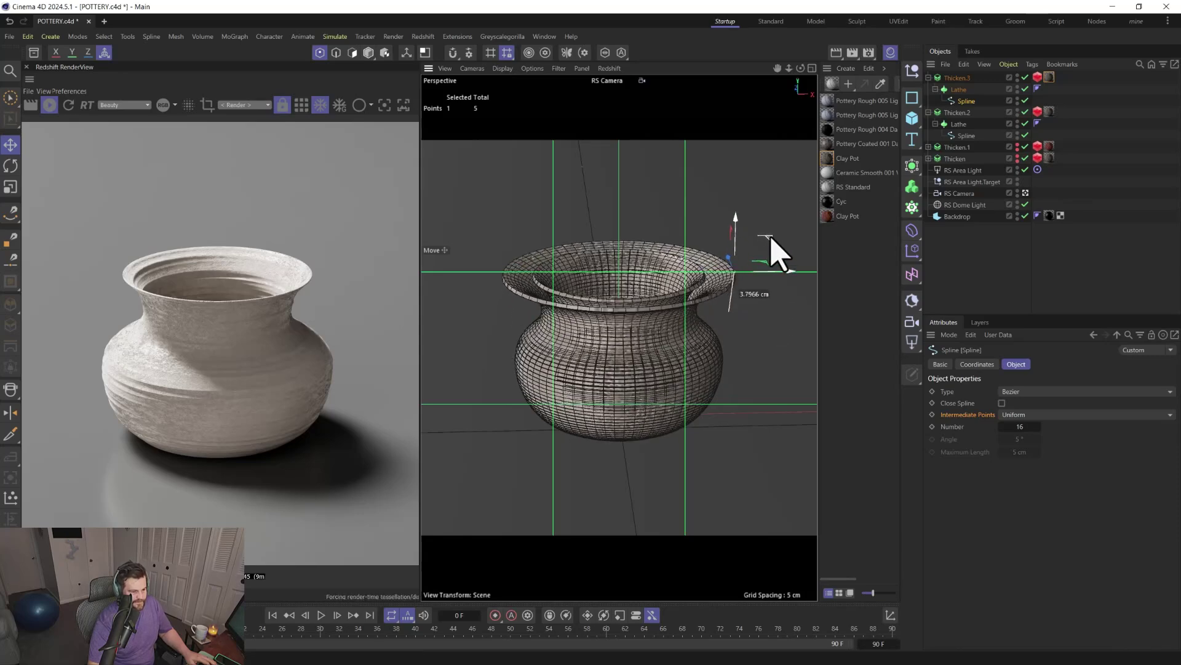
left_click(688, 448)
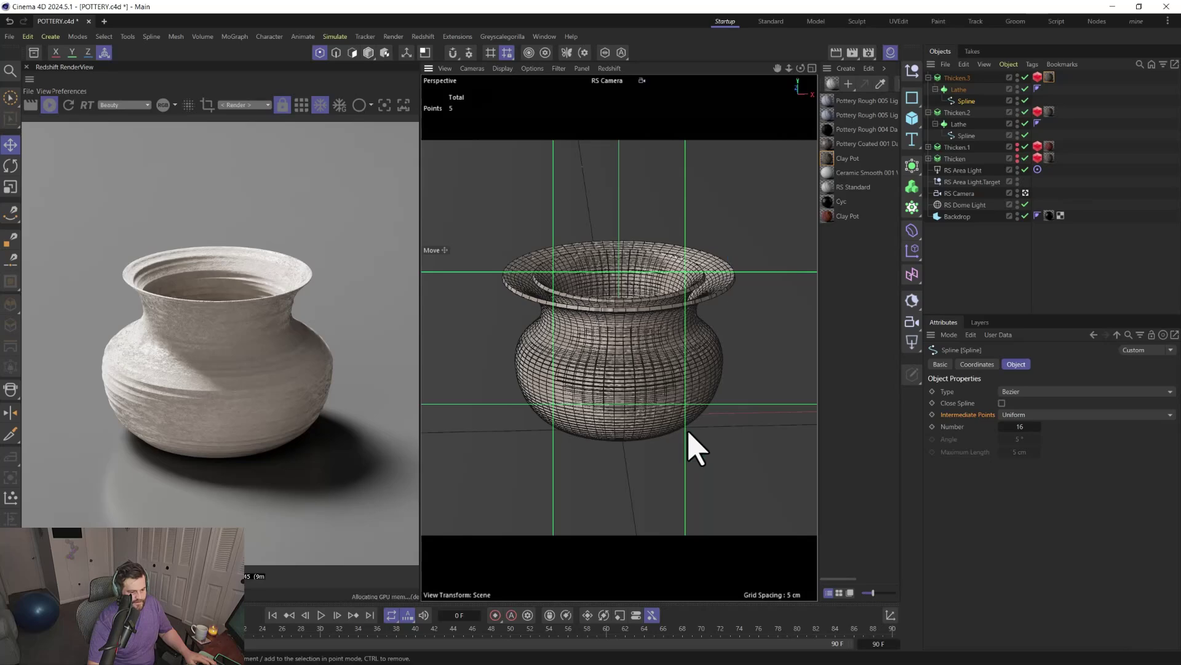
Move the original pot to the left of the copy and pull the copy's two body spline points outward to widen its belly
left_click(958, 113)
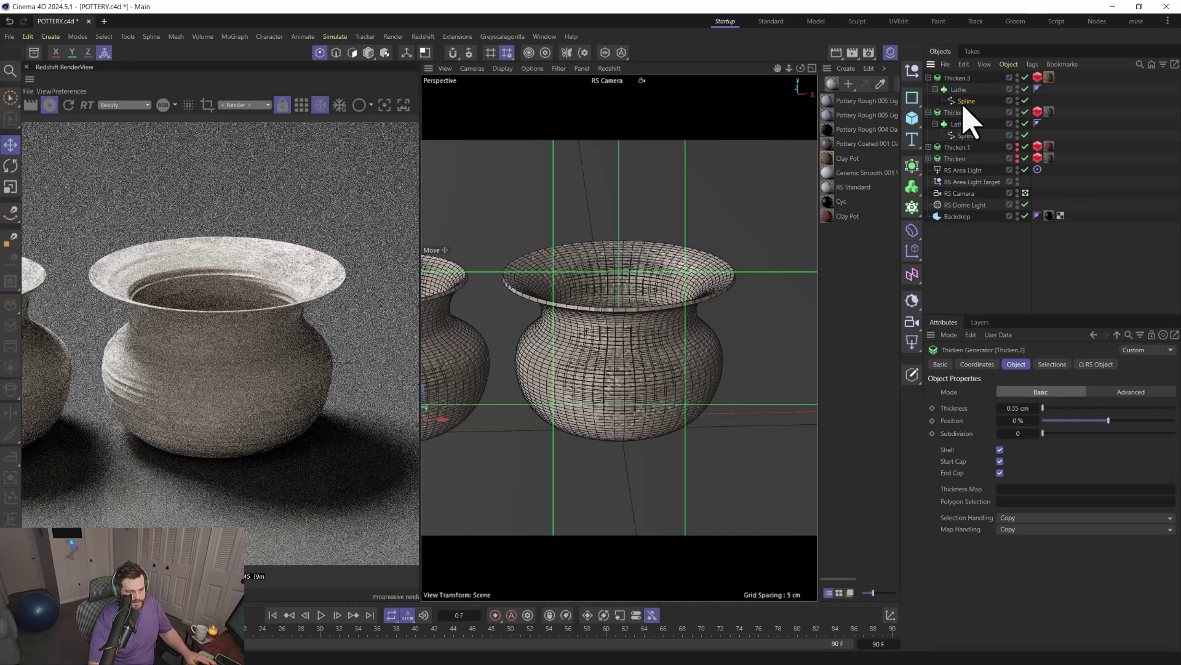
left_click(966, 101)
key("9")
mouse_move(723, 363)
left_mouse_down()
mouse_move(707, 404)
mouse_move(693, 387)
mouse_move(773, 376)
left_mouse_up()
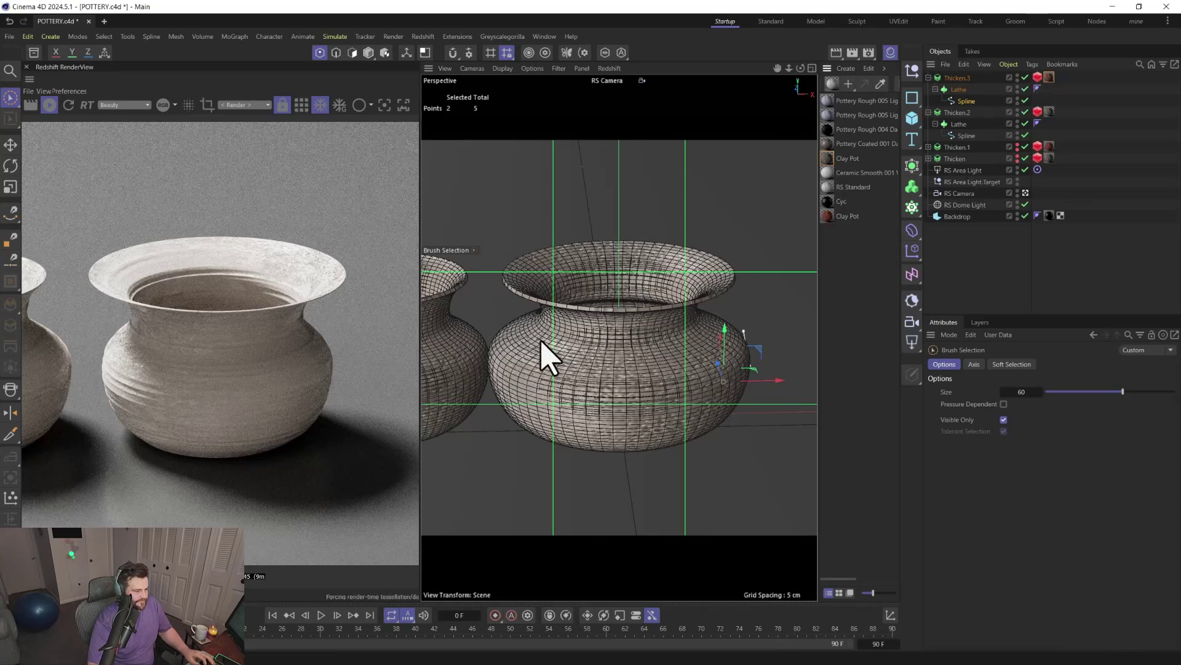
Assign the red Clay Pot material to the copied pot and frame both pots in the camera view
middle_click_drag(543, 333, 619, 323, "alt")
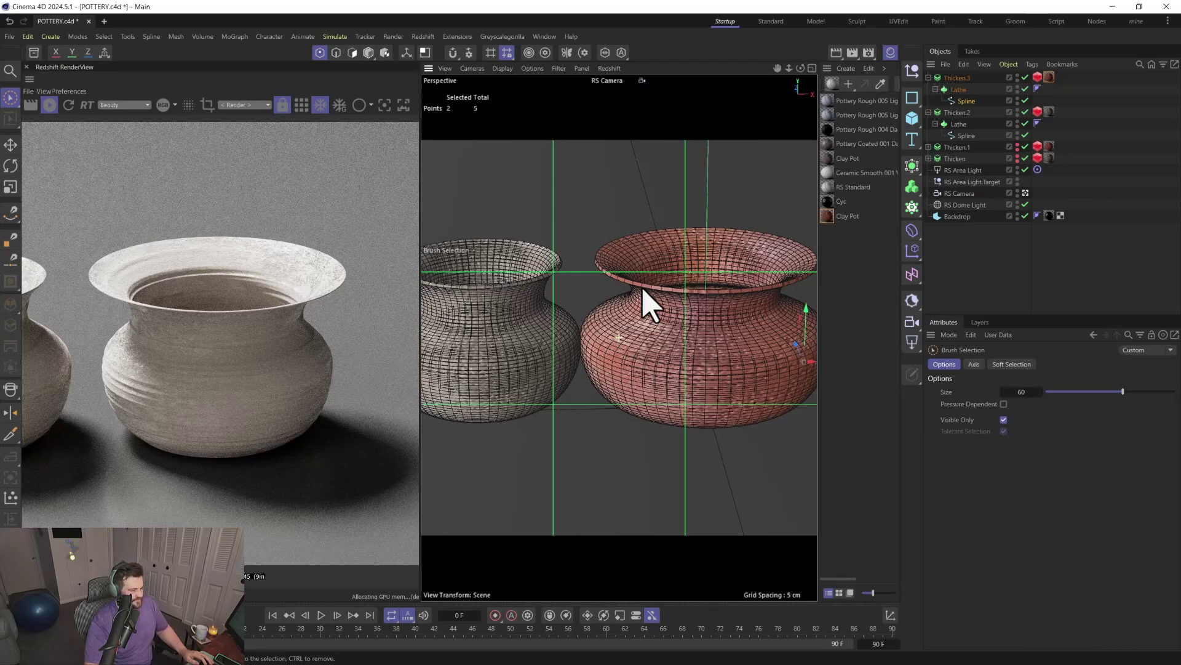
right_click_drag(933, 281, 964, 397, "alt")
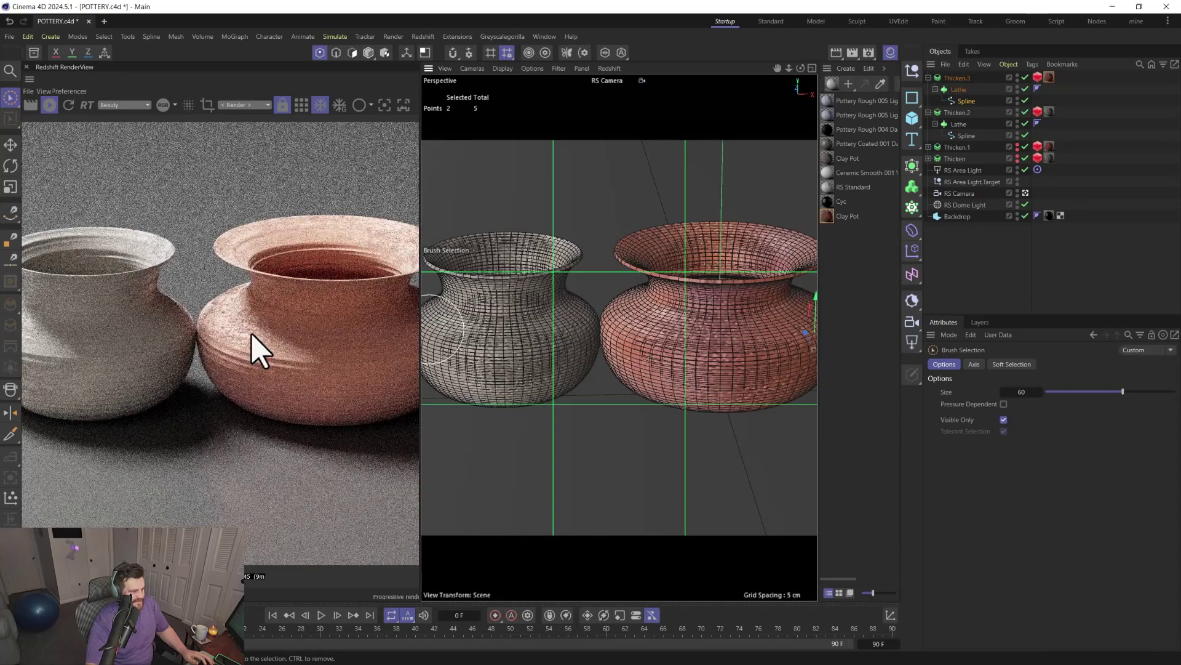
scroll(671, 341, "down", 3)
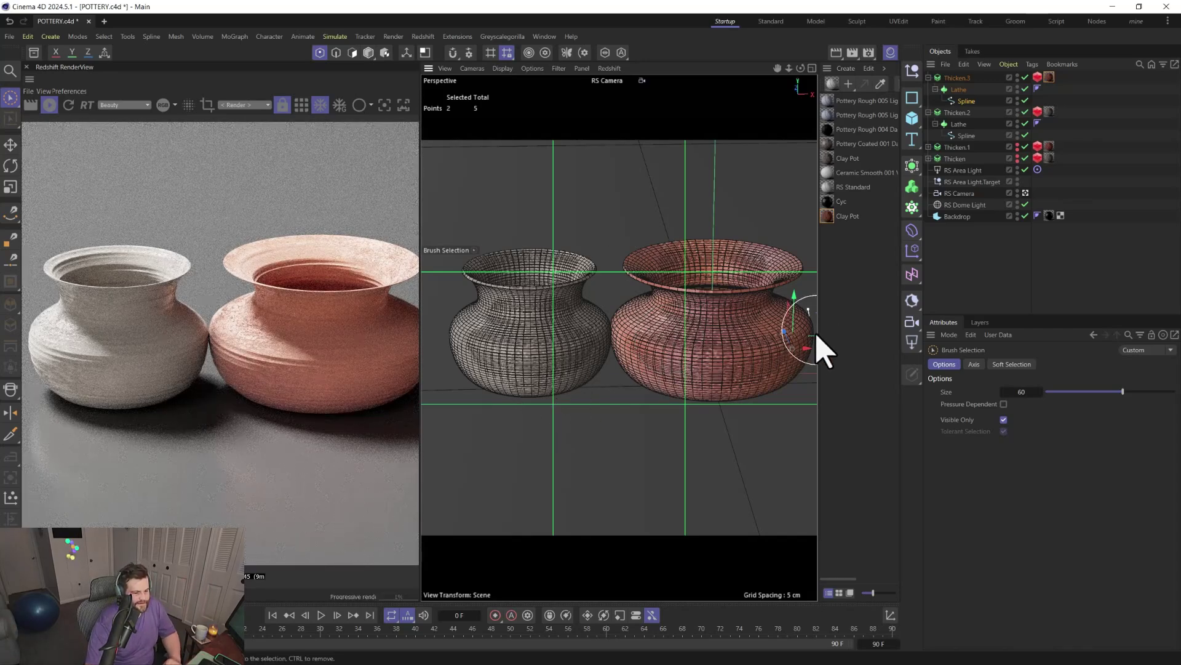
Narrow the red pot by moving its belly points inward about 2.8 cm and pulling its neck and rim points inward
left_click_drag(807, 348, 798, 274)
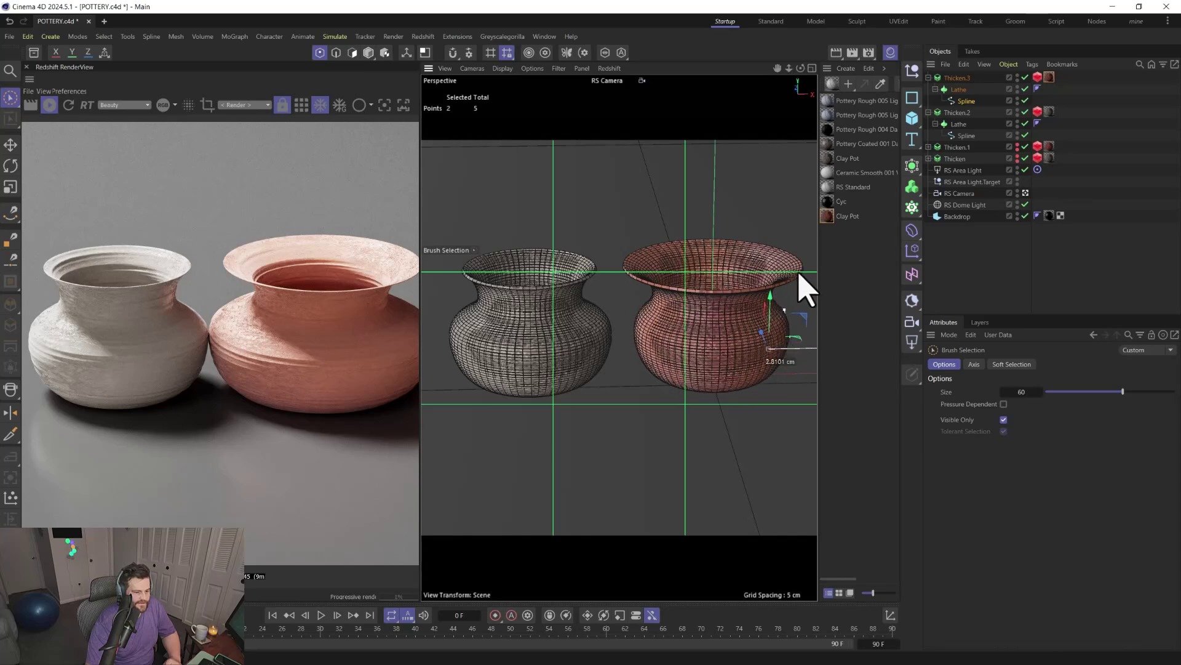
left_click(800, 269)
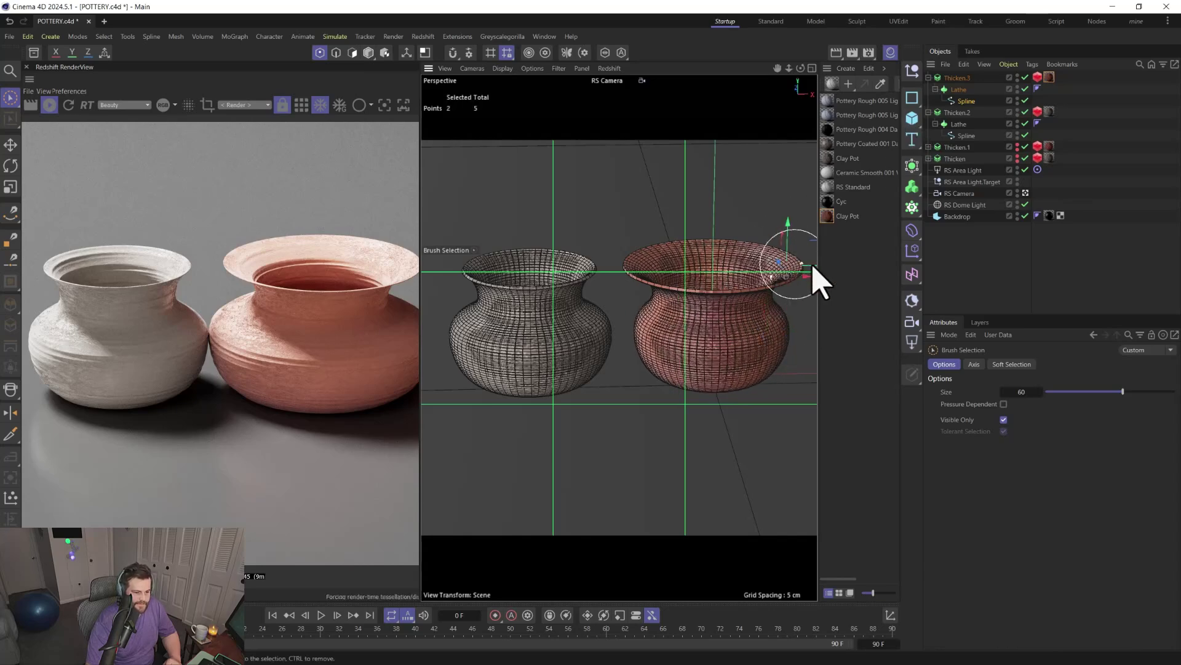
left_click_drag(807, 278, 783, 285)
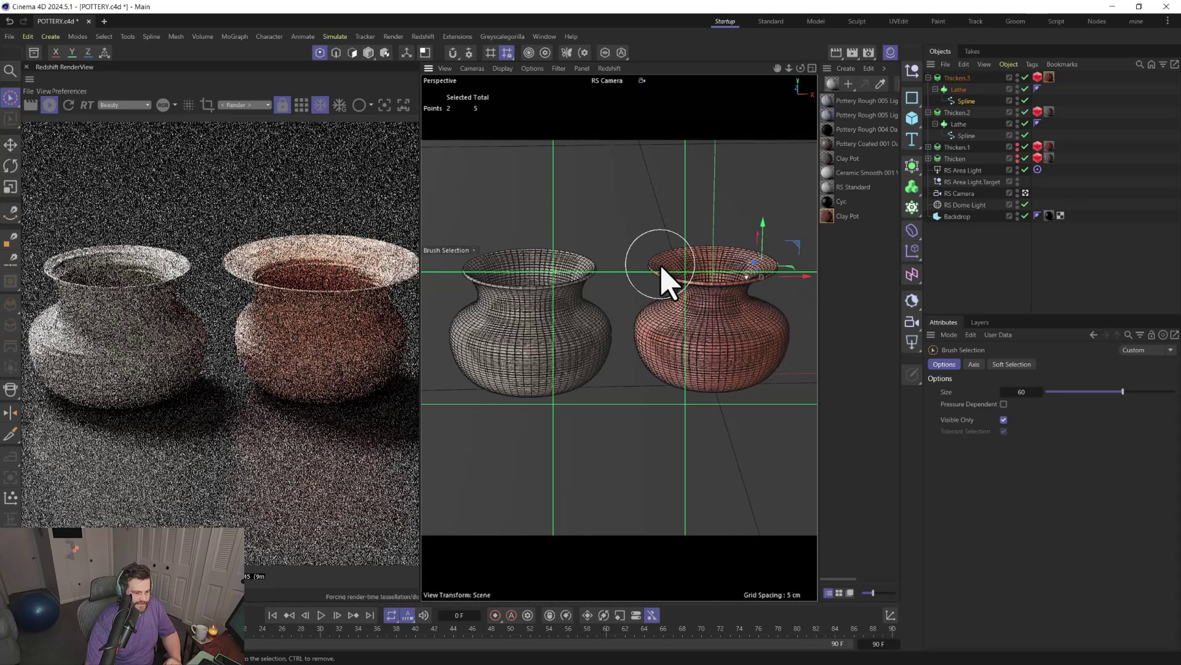
left_click(781, 265)
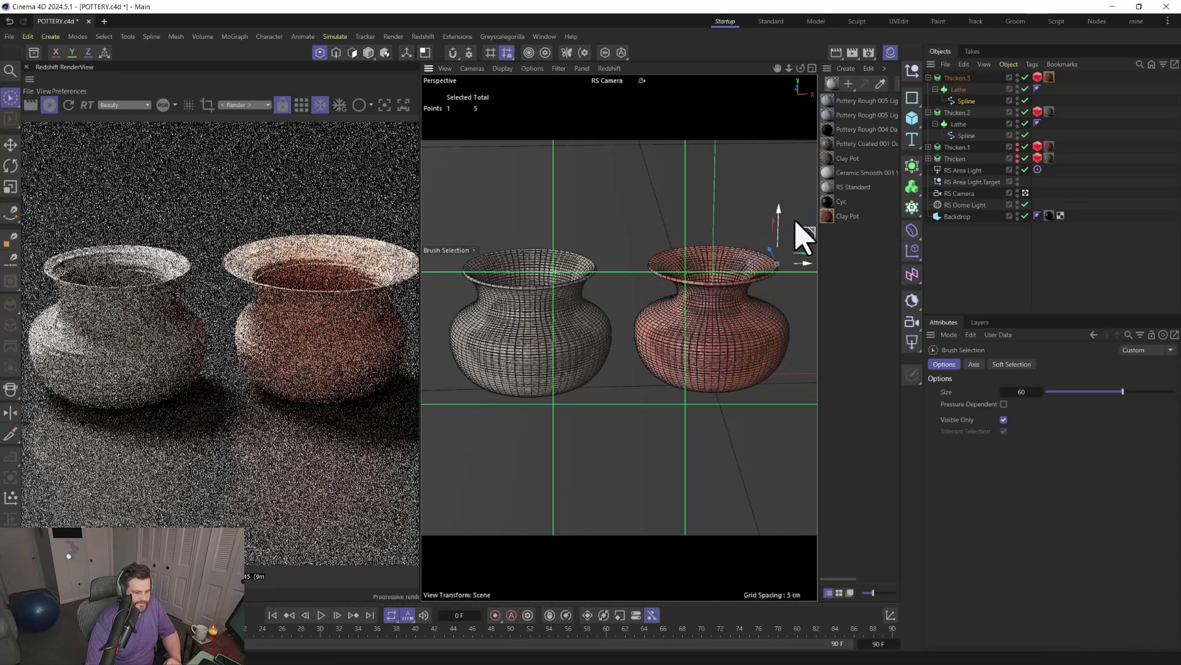
mouse_move(792, 228)
left_mouse_down()
mouse_move(773, 216)
mouse_move(789, 241)
left_mouse_up()
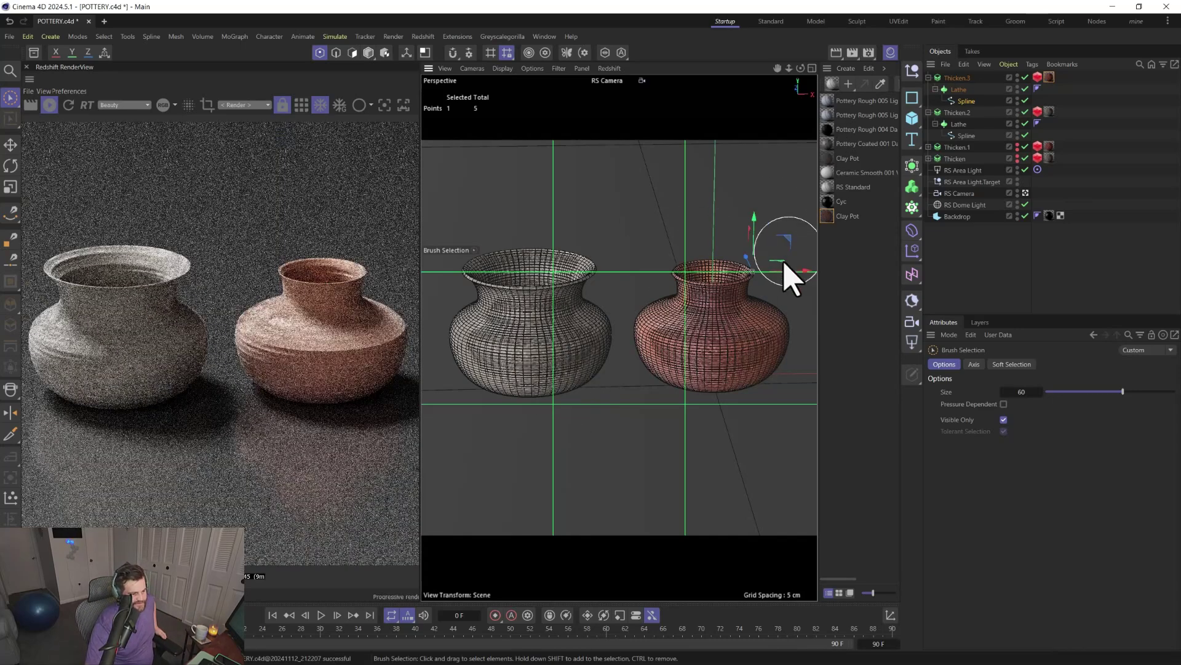
Open the Asset Browser on the pottery materials
left_click(34, 53)
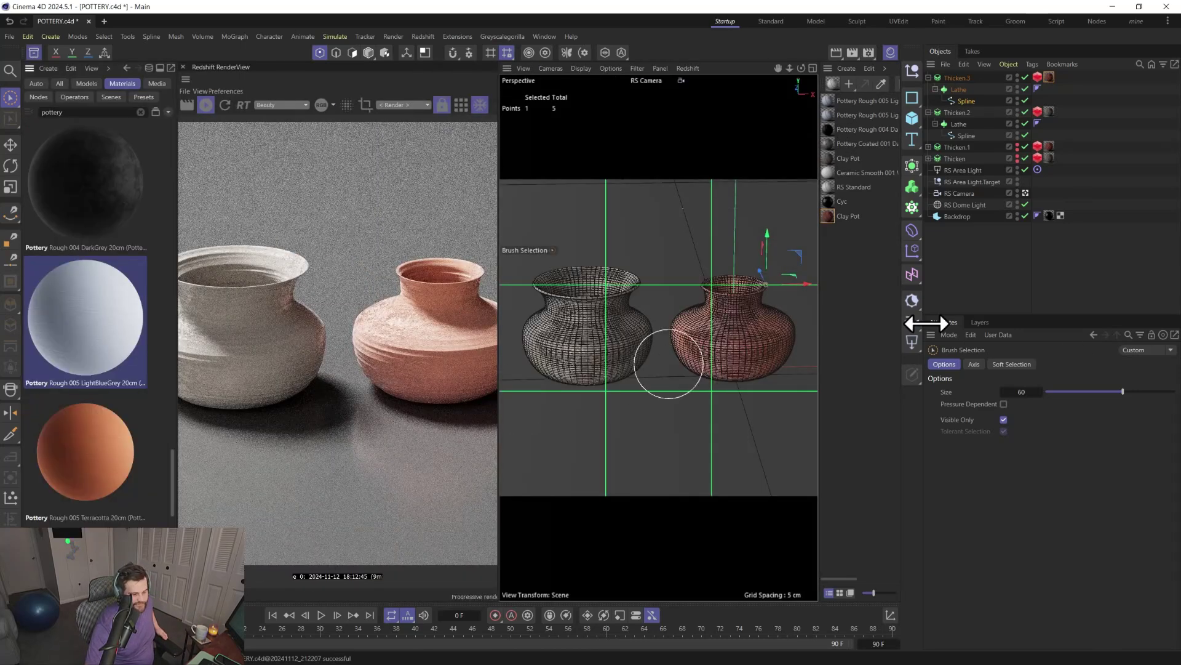